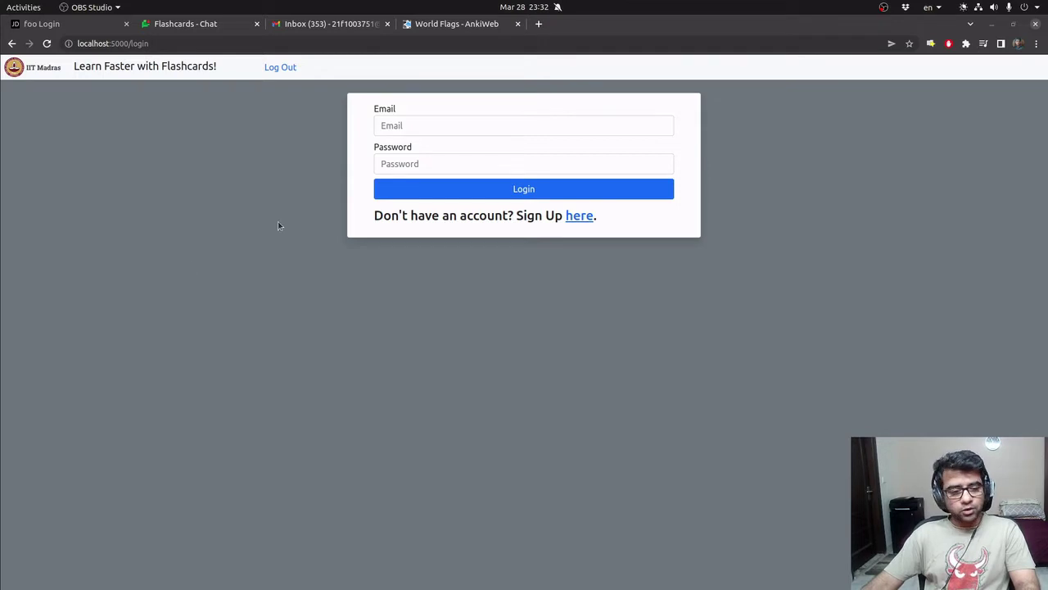
Step: Log in with the saved student email and the account password to reach the empty My Decks dashboard
click(249, 163)
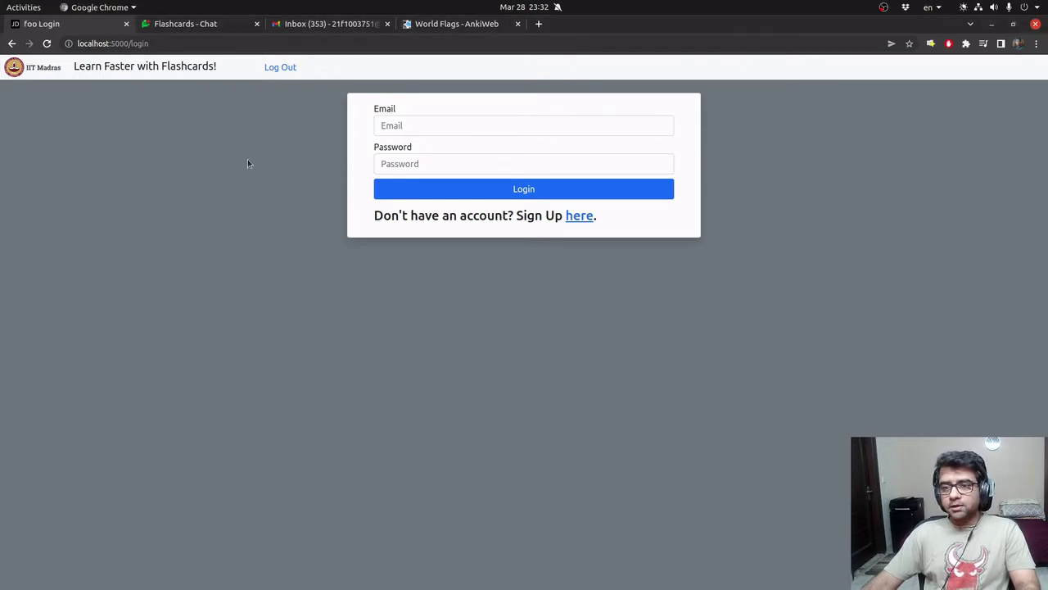
click(426, 122)
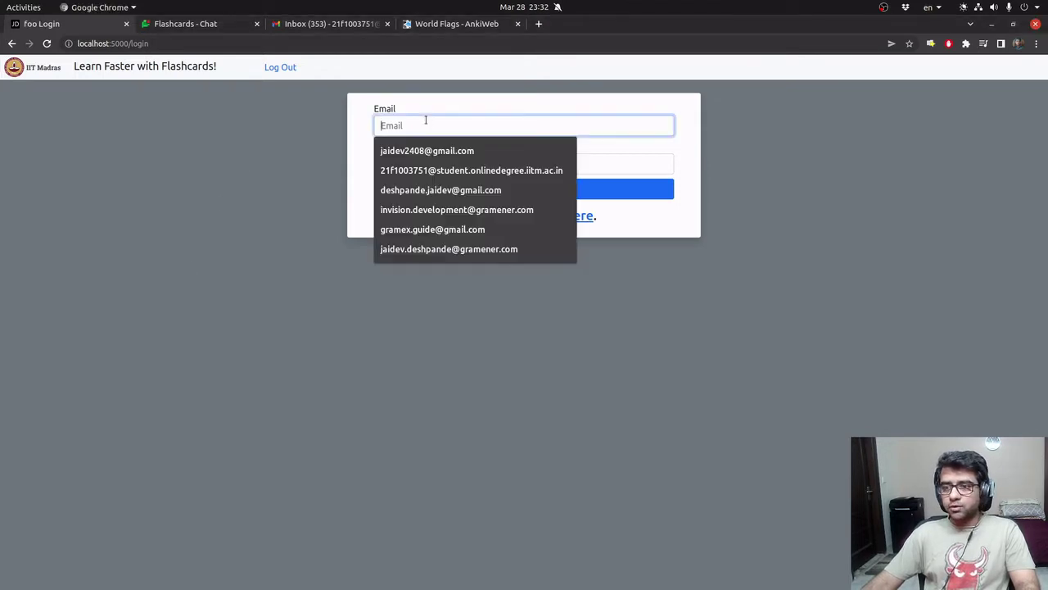
click(432, 174)
click(432, 167)
text(123)
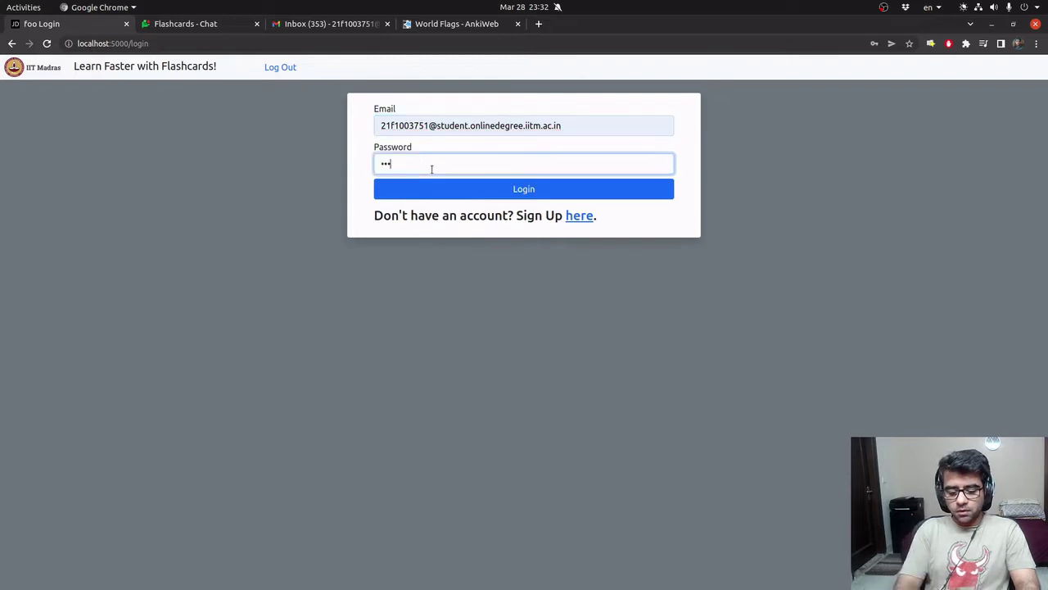
text(456)
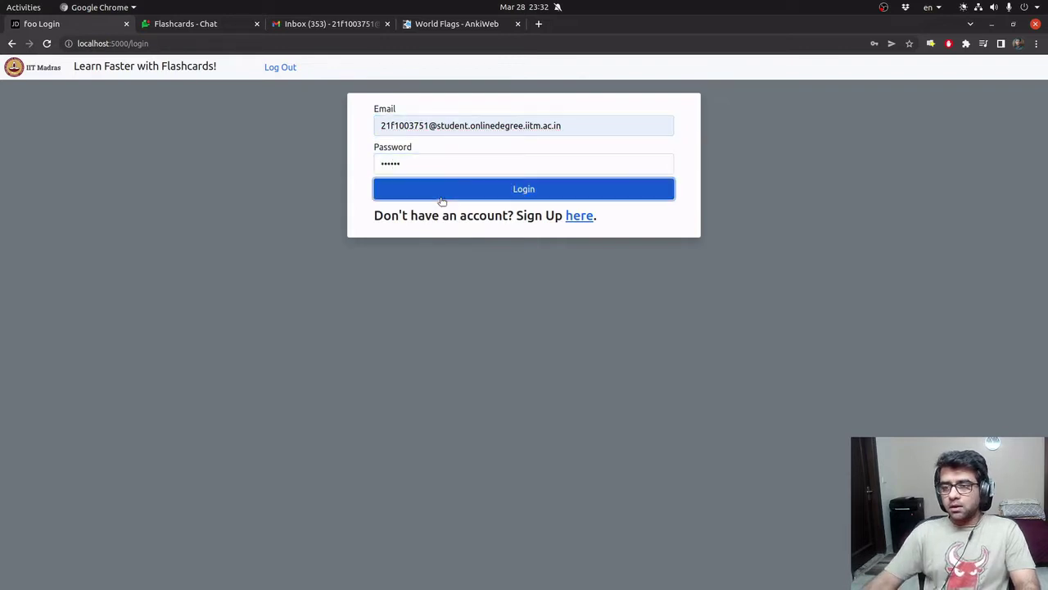
click(442, 193)
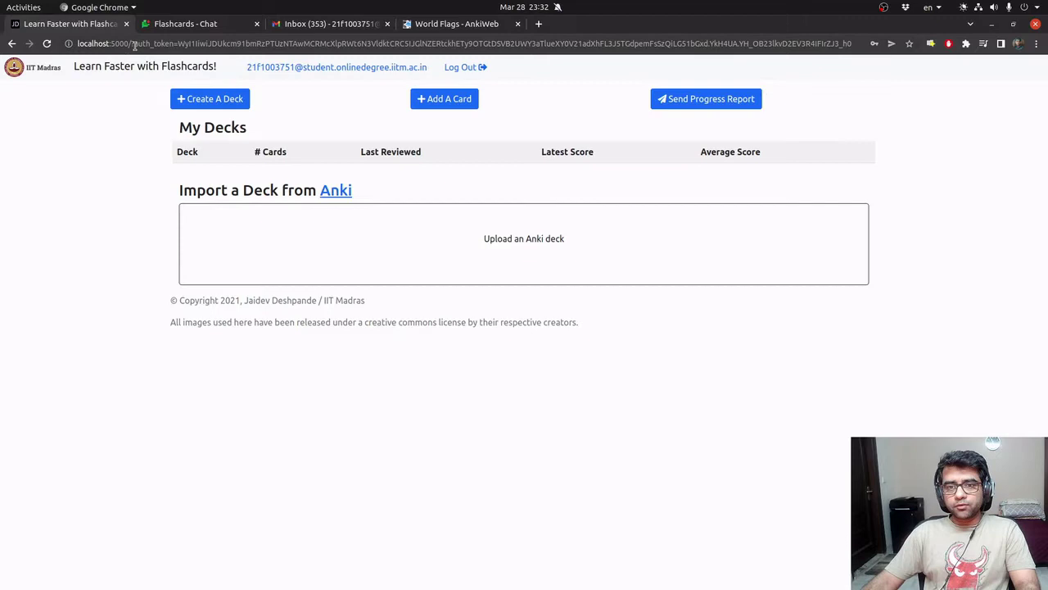
drag(133, 43, 205, 45)
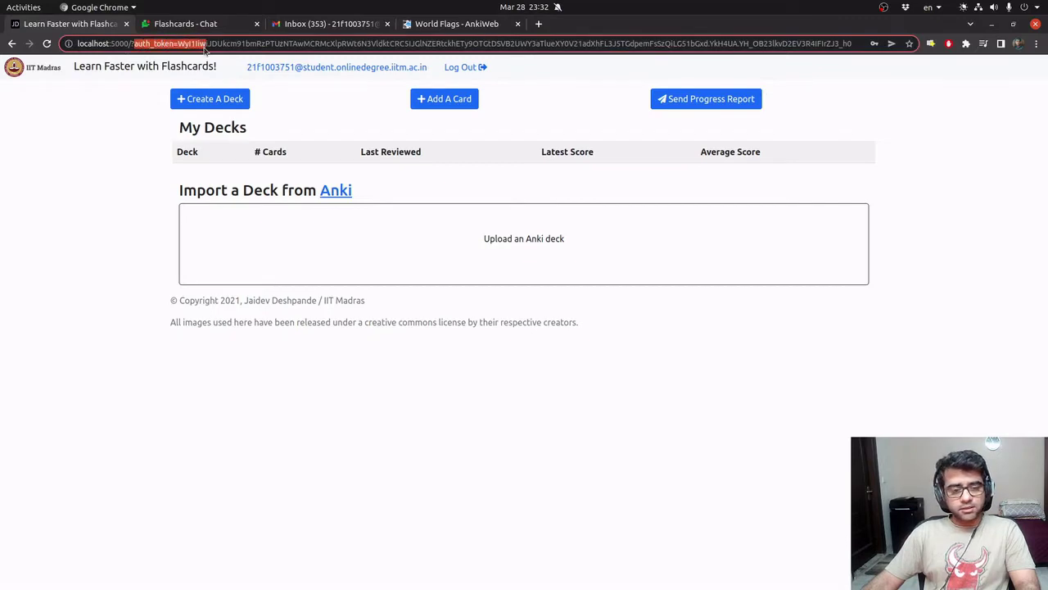
click(118, 137)
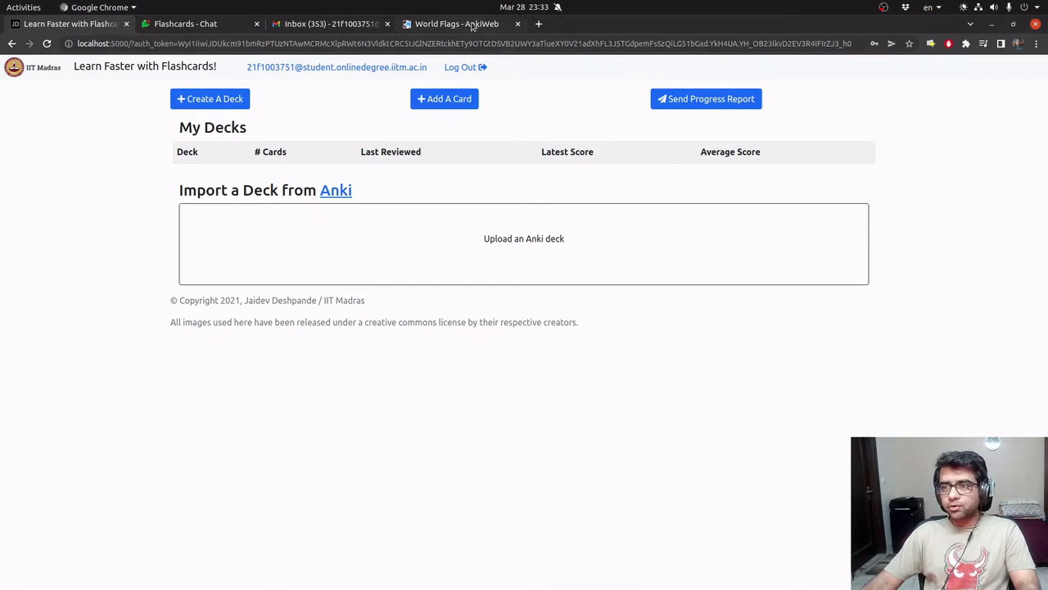
Step: On the AnkiWeb World Flags shared deck page, download the deck as World_Flags.apkg
click(472, 25)
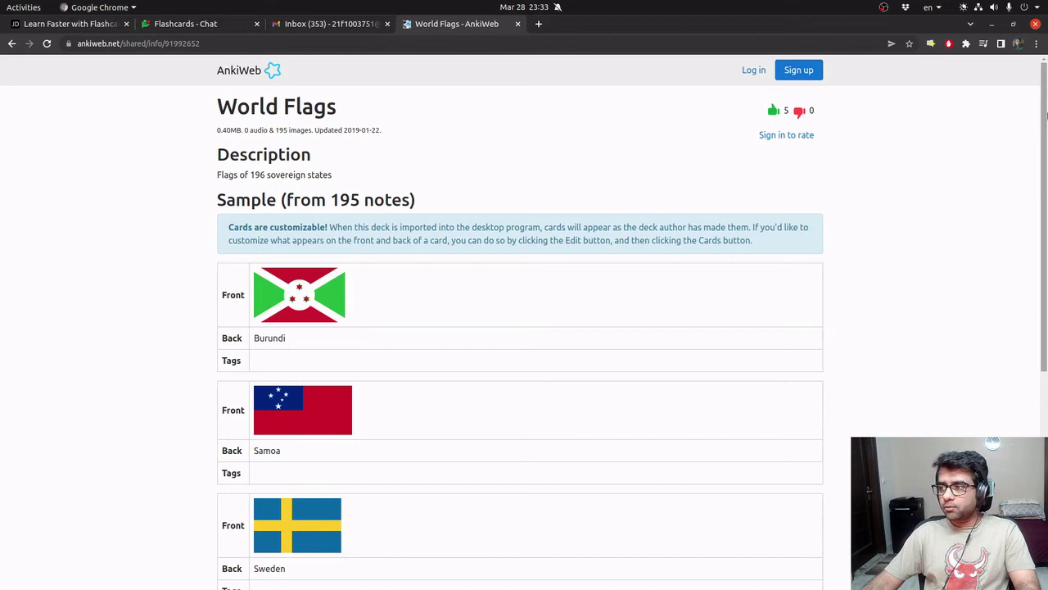
drag(1042, 125, 1041, 277)
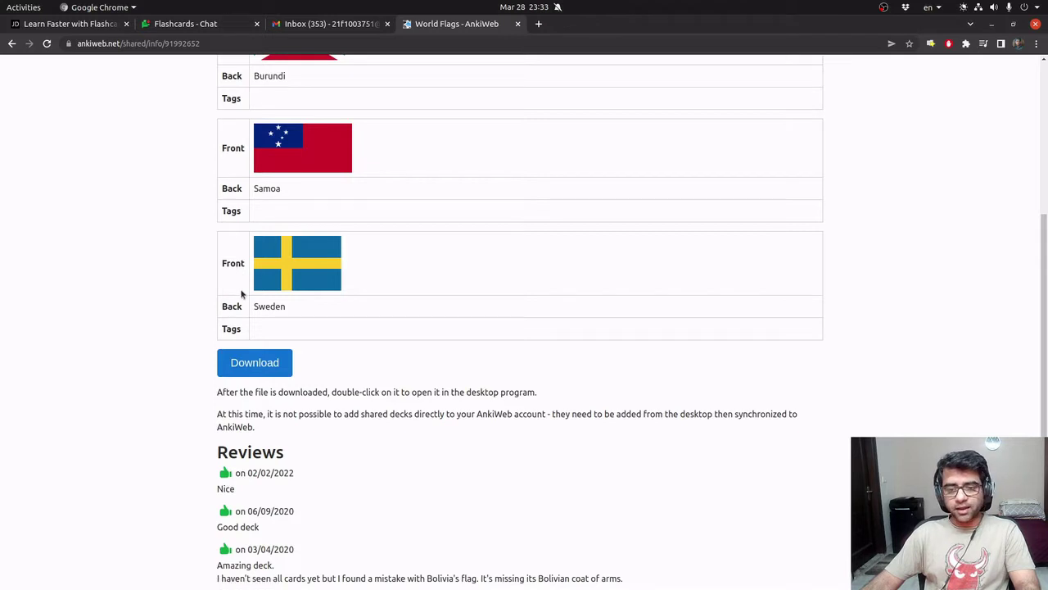
drag(255, 308, 286, 309)
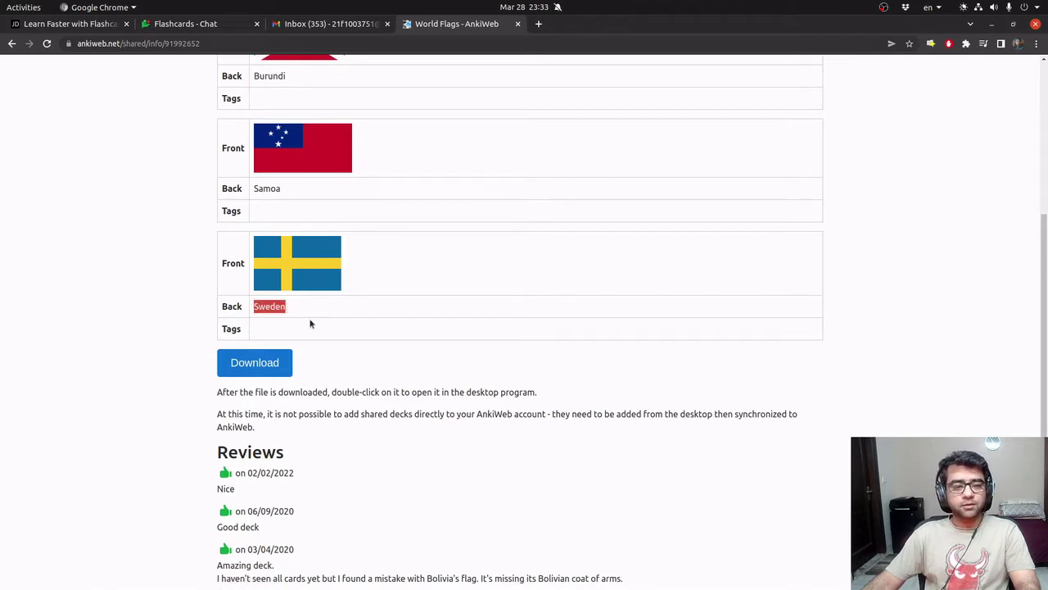
click(311, 318)
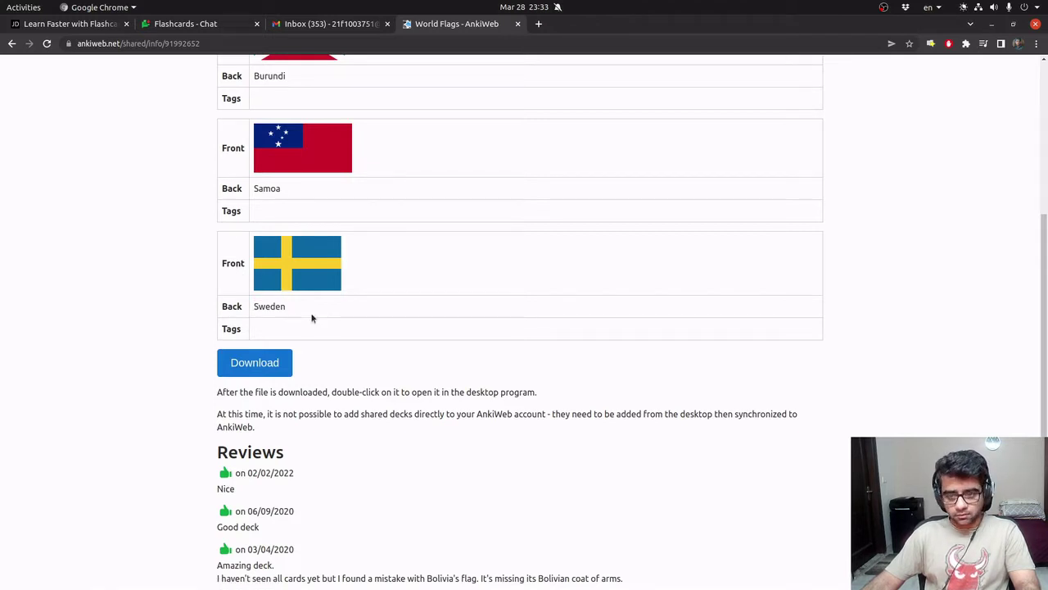
click(281, 361)
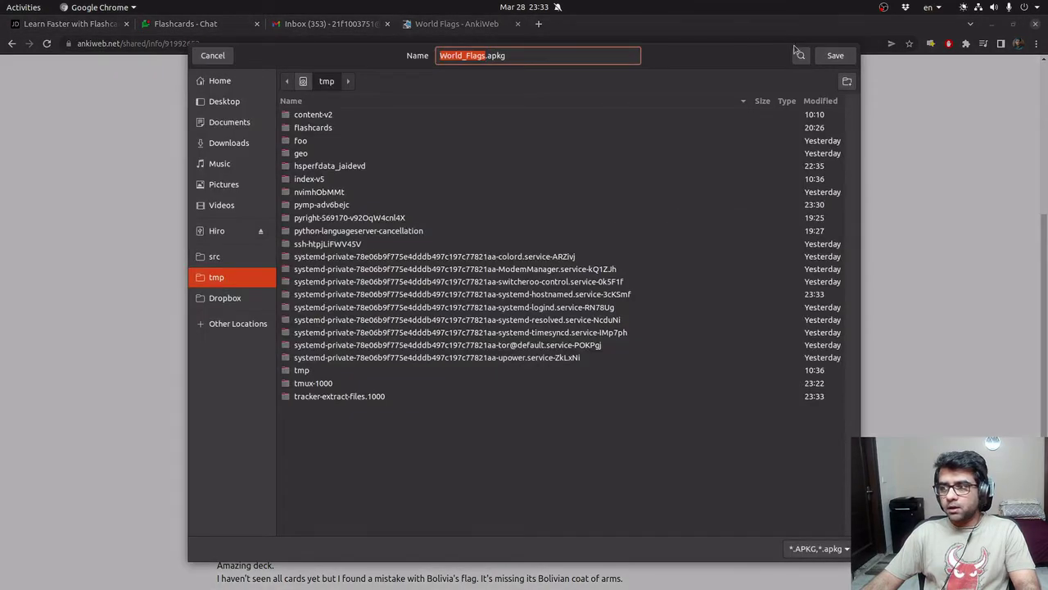
Step: Save World_Flags.apkg, upload it to the Flashcards Anki import area, and dismiss the import notice
click(827, 59)
click(78, 25)
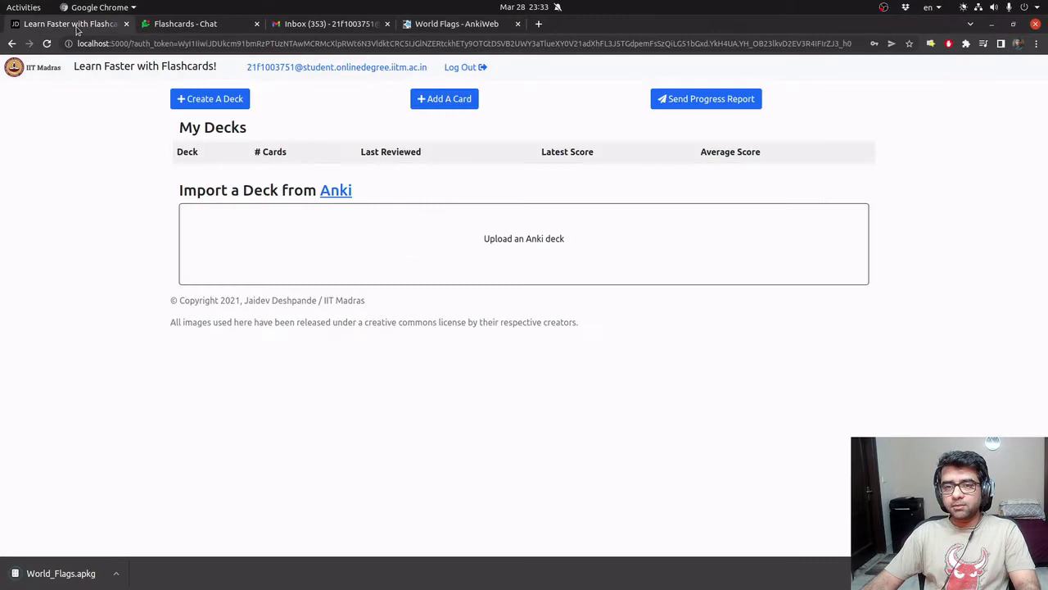
click(486, 251)
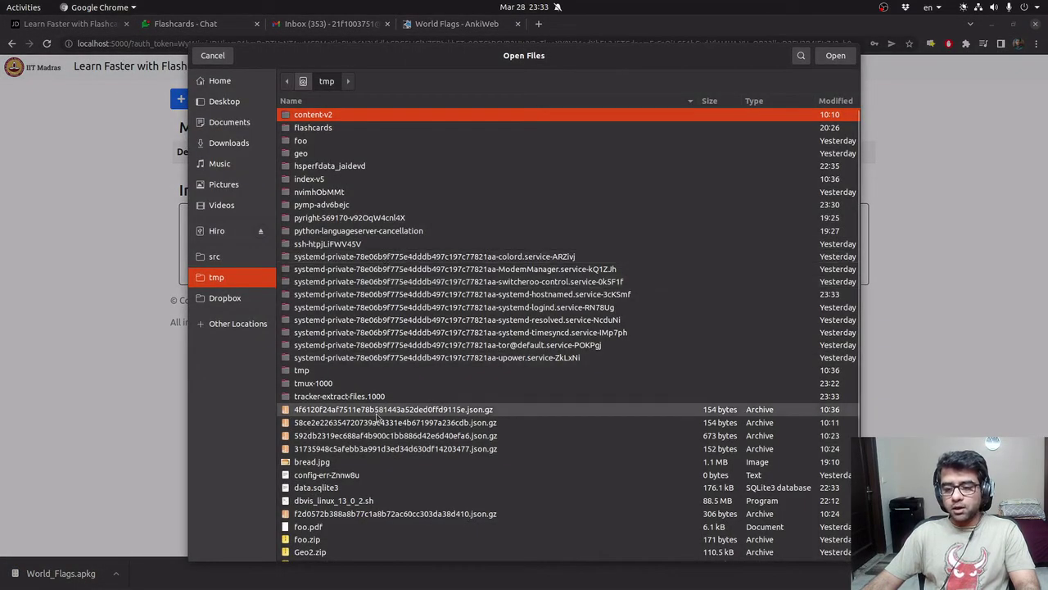
scroll(379, 418, down, 3)
scroll(378, 417, down, 2)
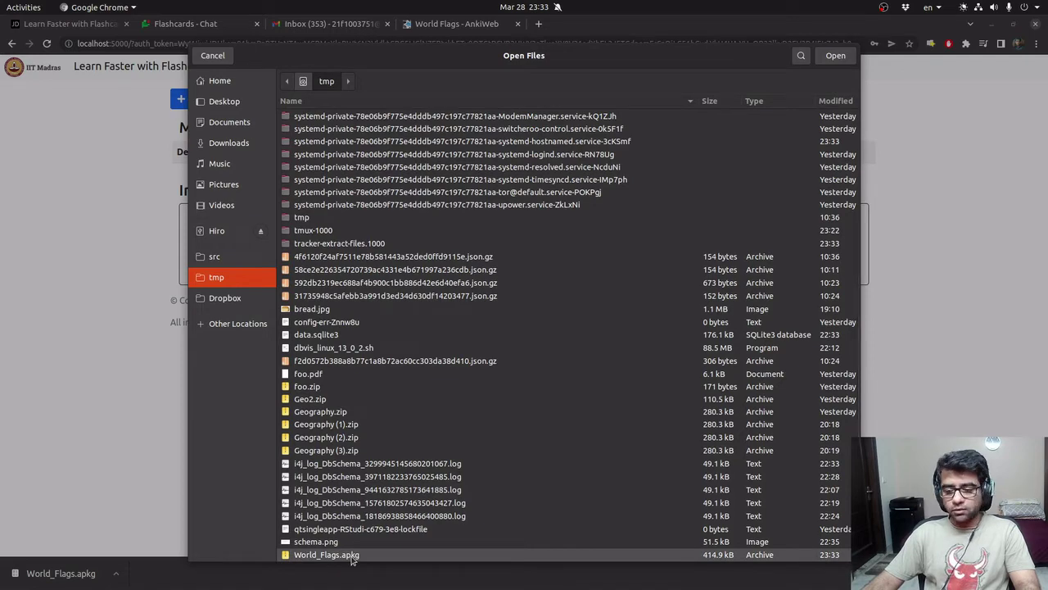
click(352, 557)
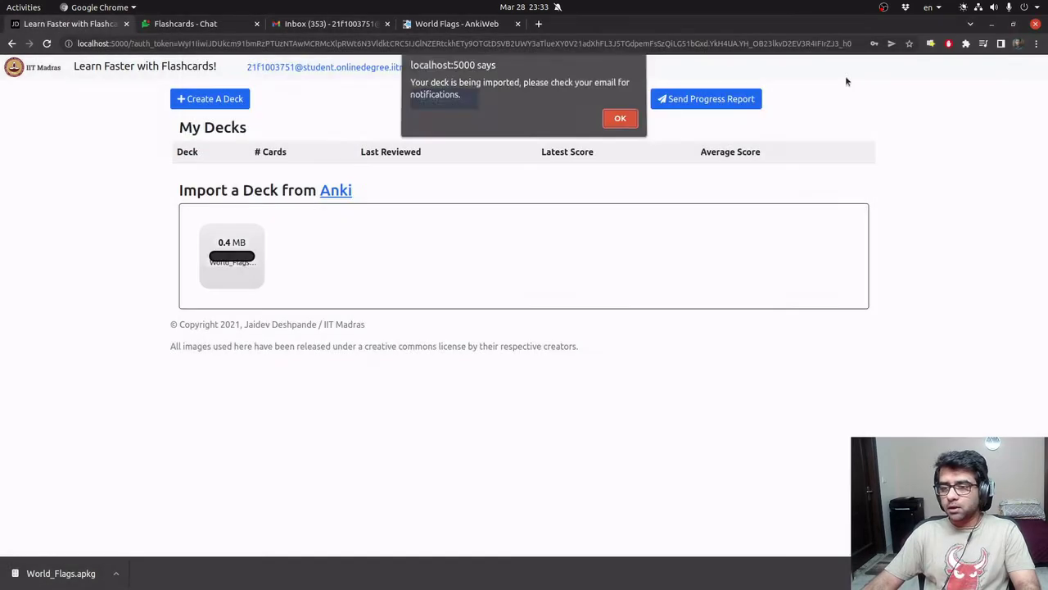
click(846, 59)
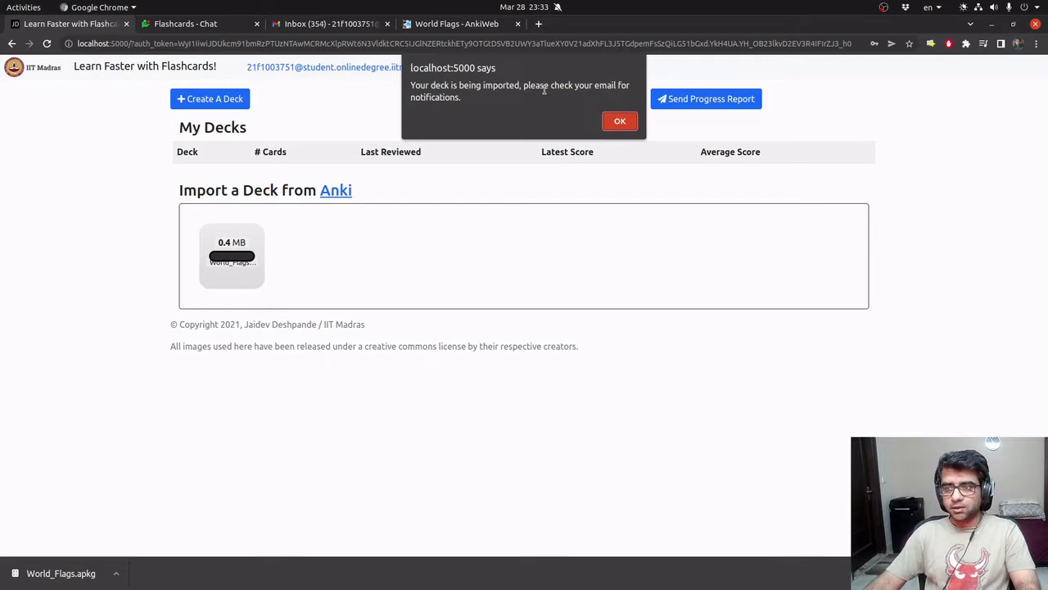
click(618, 120)
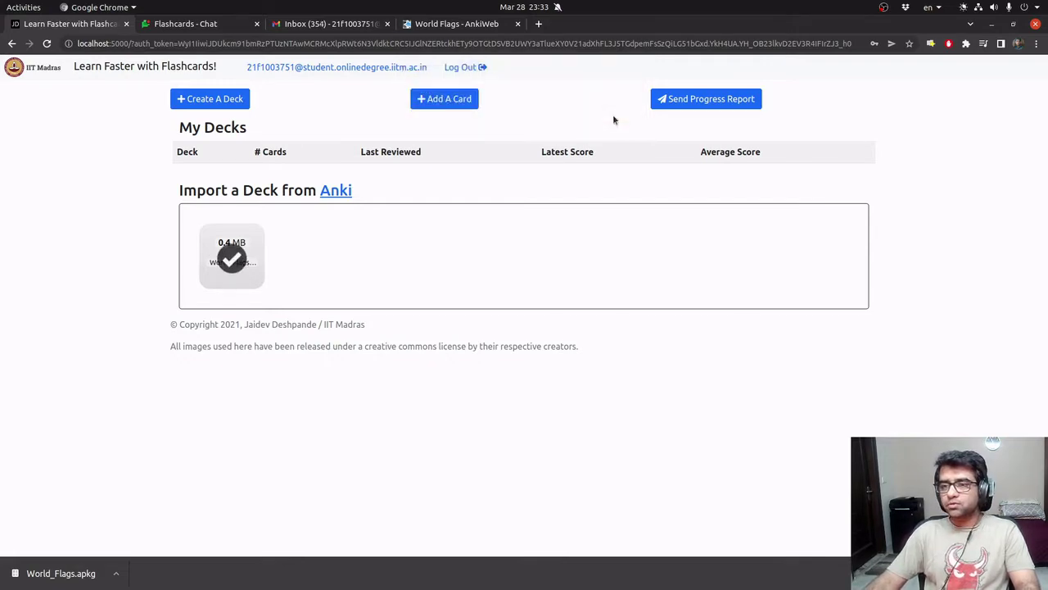
Step: Glance at the server terminal, then open the 'Your deck is ready!' email in Gmail
click(295, 24)
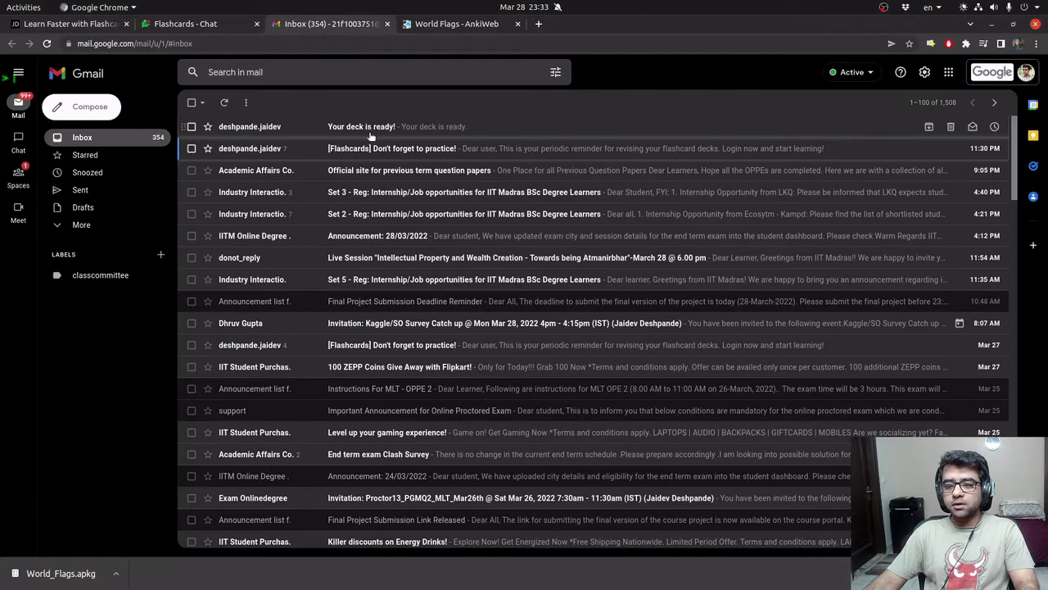
key(alt+Tab)
key(alt+Tab)
key(alt+Tab)
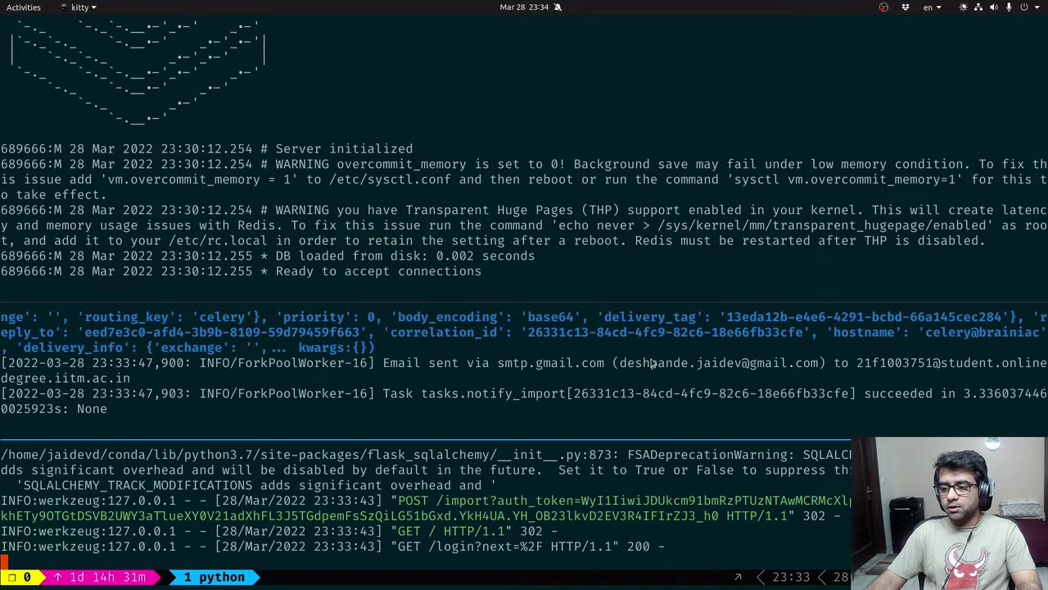
key(alt+Tab)
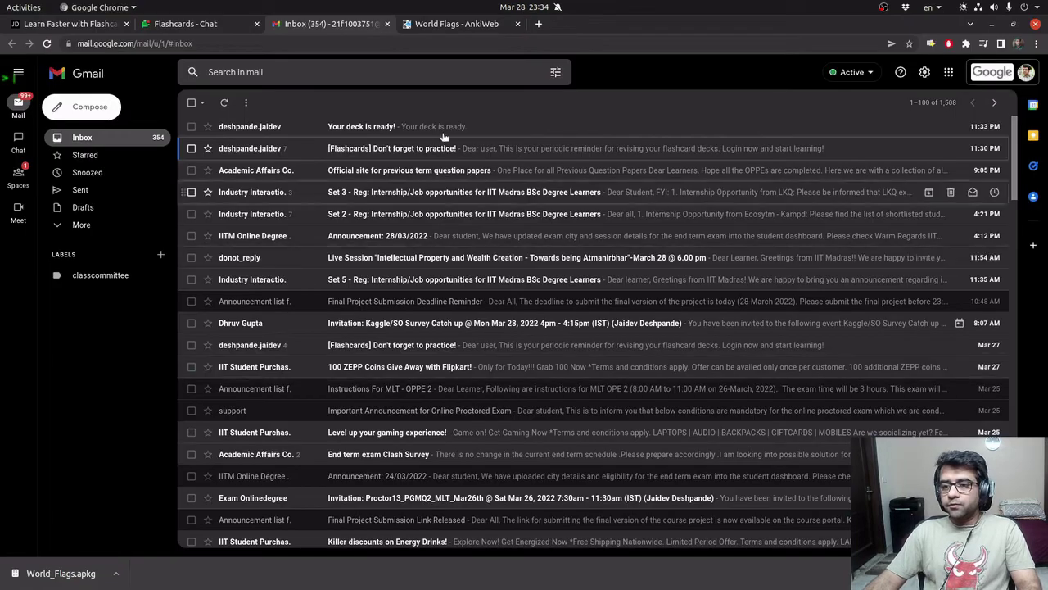
click(410, 127)
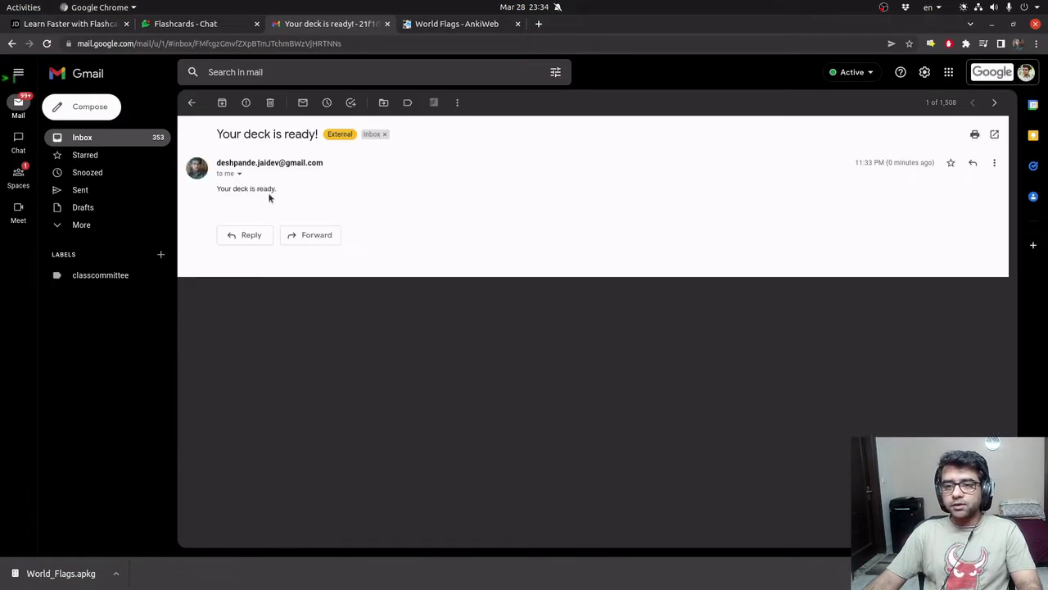
Step: Browse the 195 cards of the imported World_Flags.apkg deck, then go back to My Decks
click(59, 27)
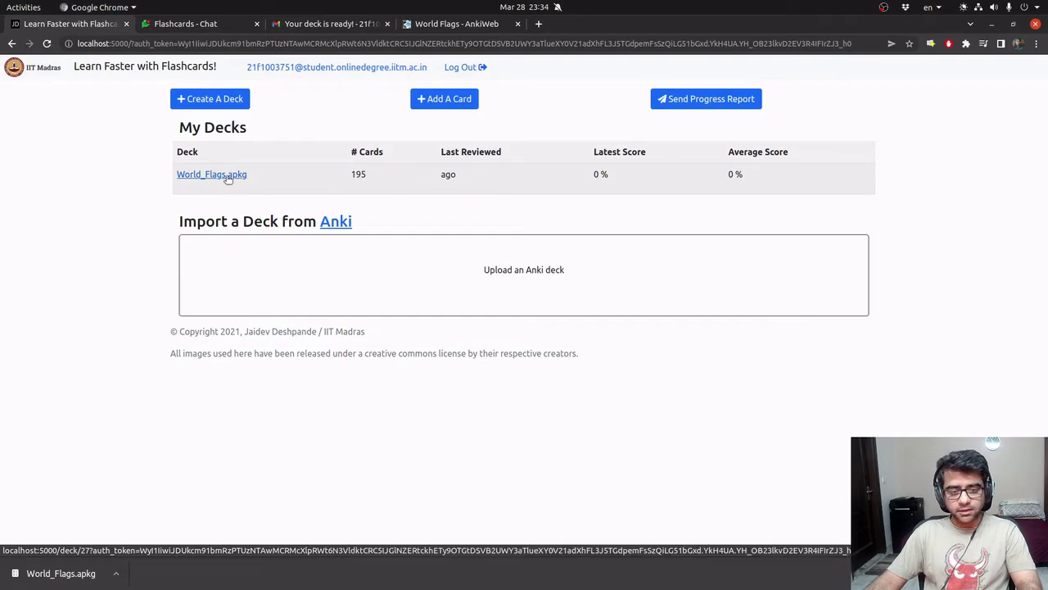
click(229, 175)
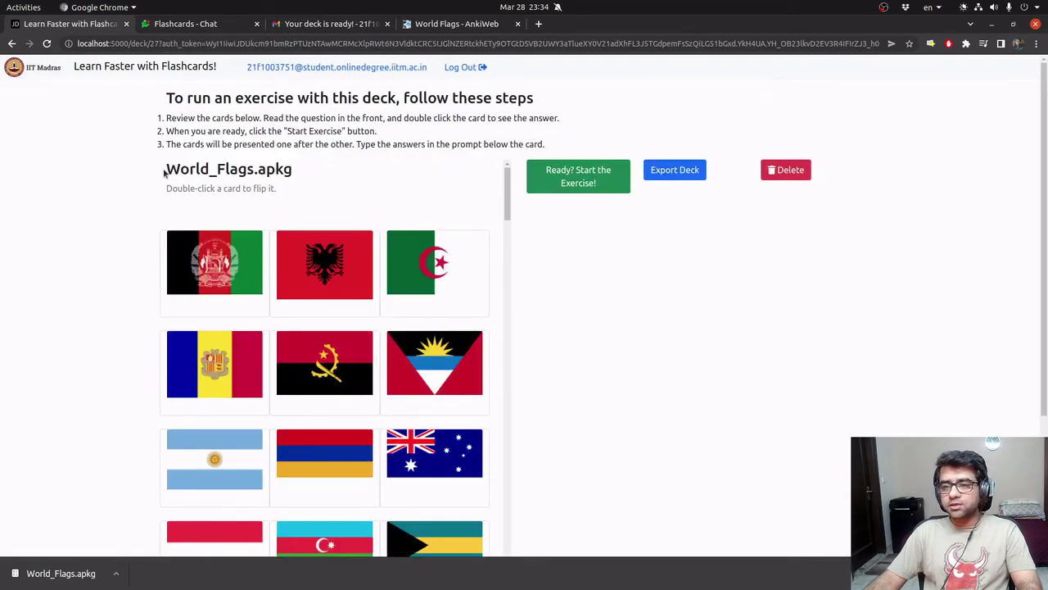
drag(507, 186, 516, 161)
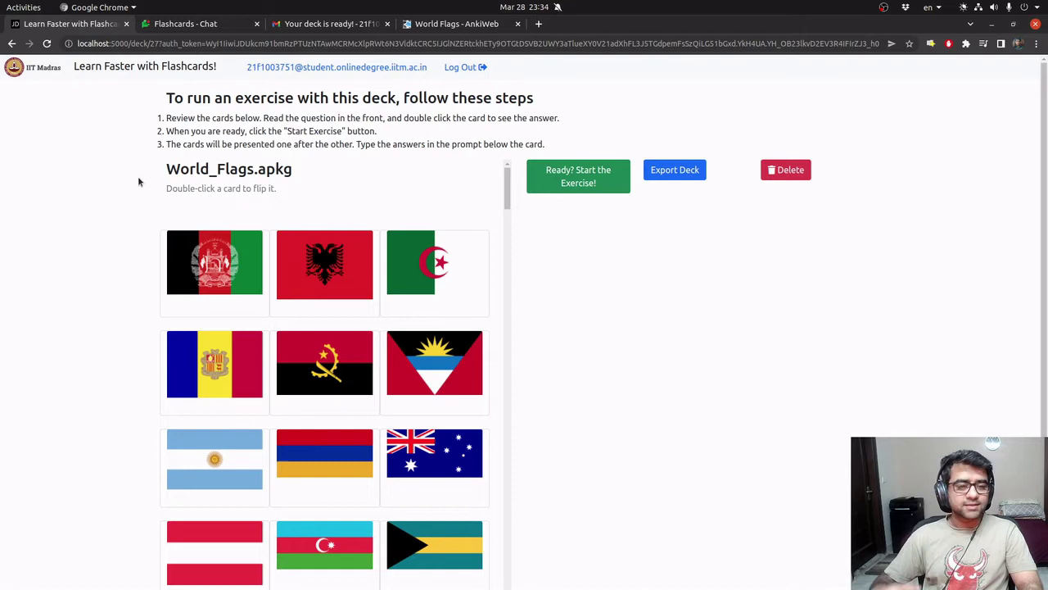
key(alt+Left)
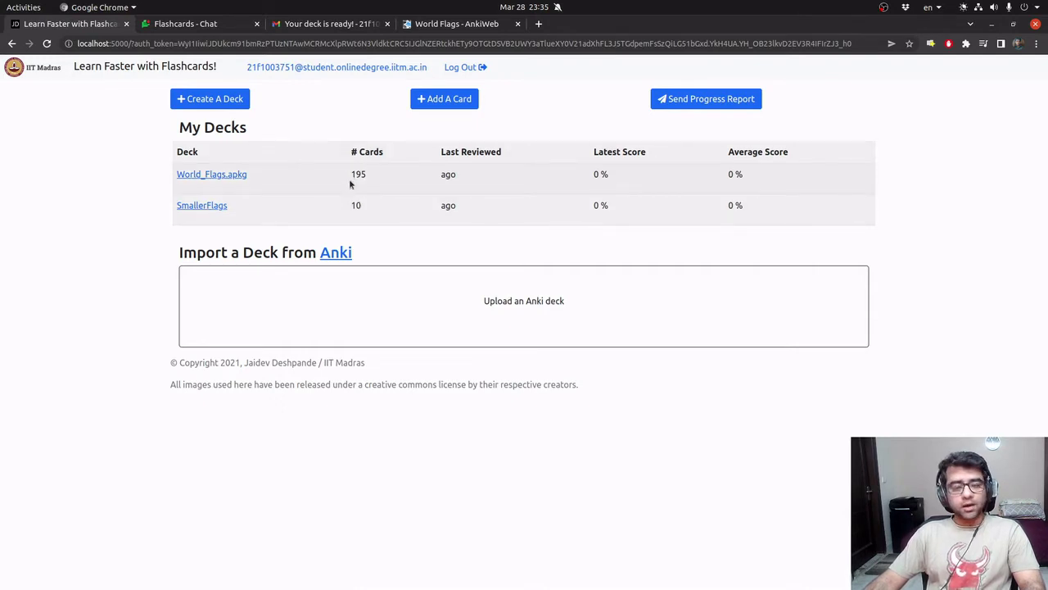
Step: Open SmallerFlags and flip the Bangladesh, Bhutan, Israel, Nepal and South Korea cards
click(223, 208)
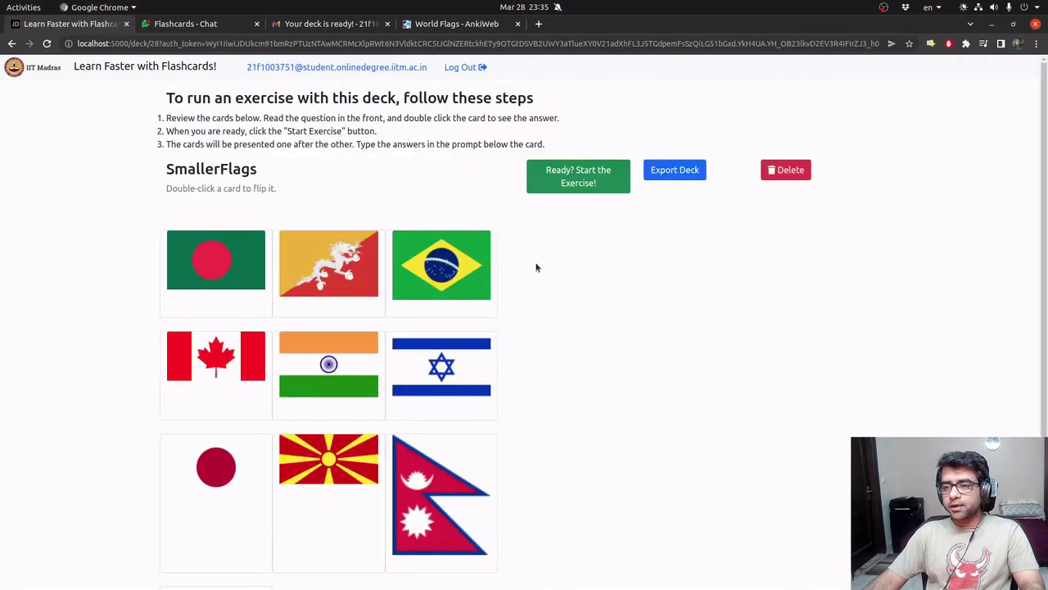
scroll(557, 266, down, 2)
scroll(573, 266, down, 1)
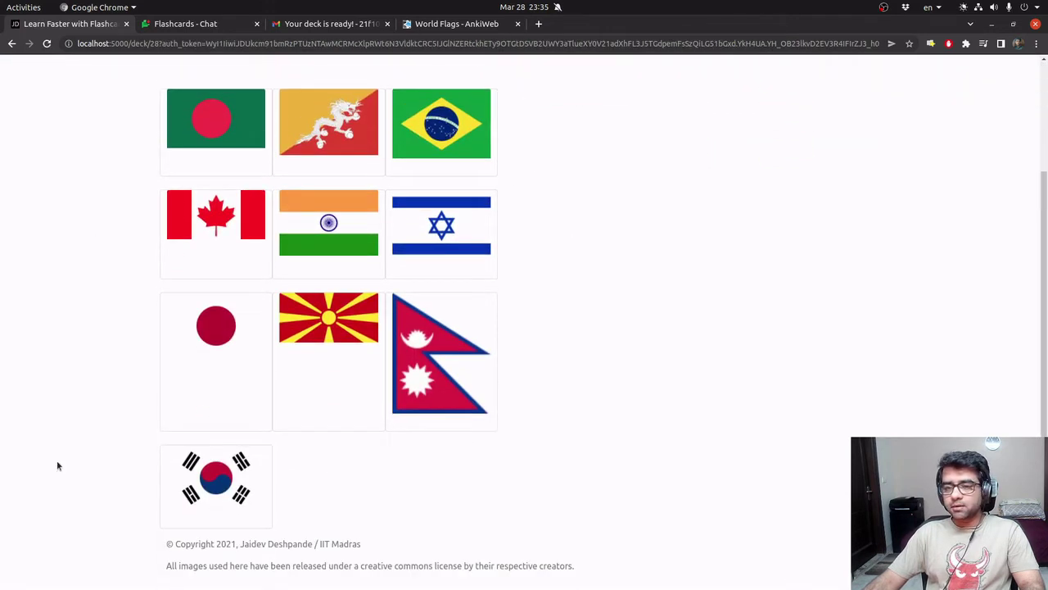
click(210, 139)
click(309, 140)
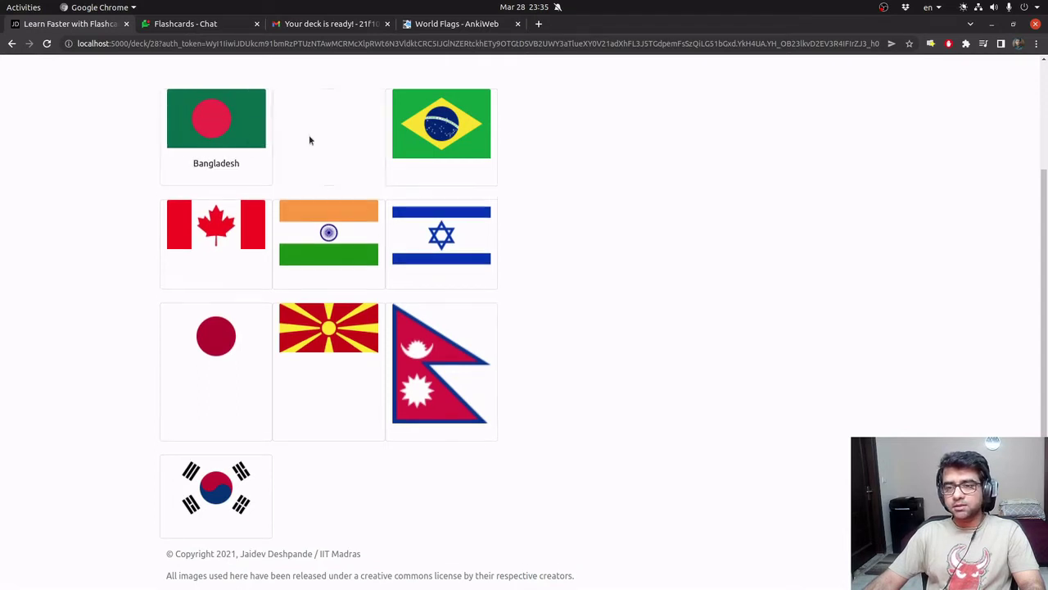
click(433, 265)
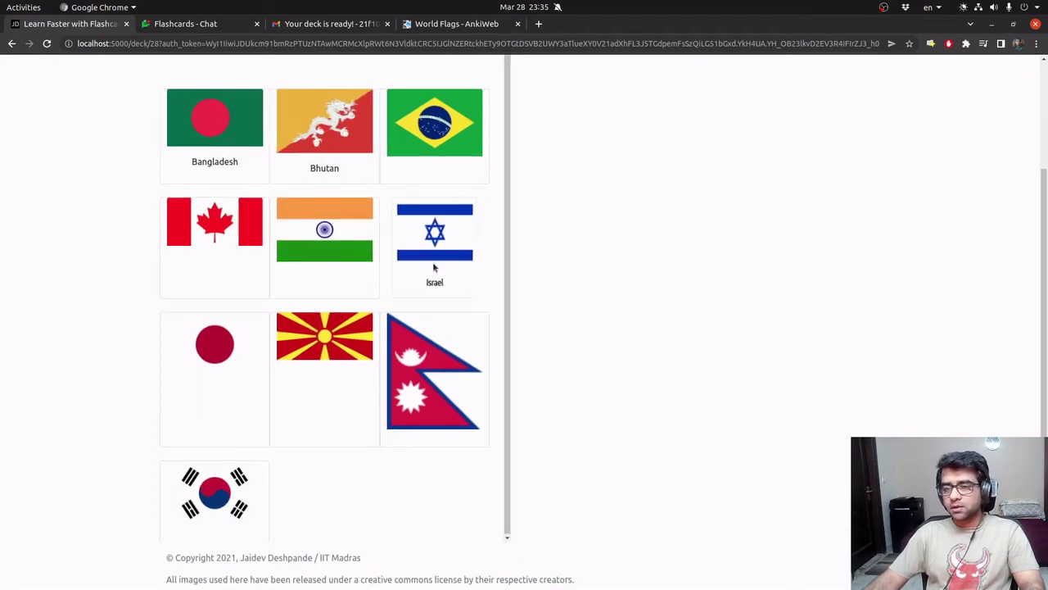
click(420, 402)
click(246, 512)
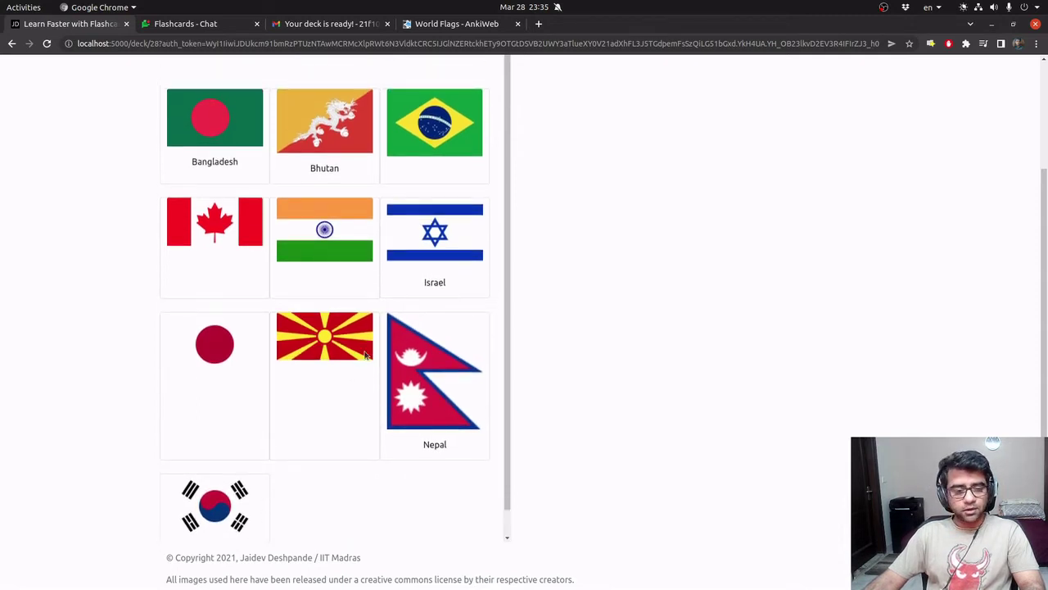
scroll(366, 352, up, 3)
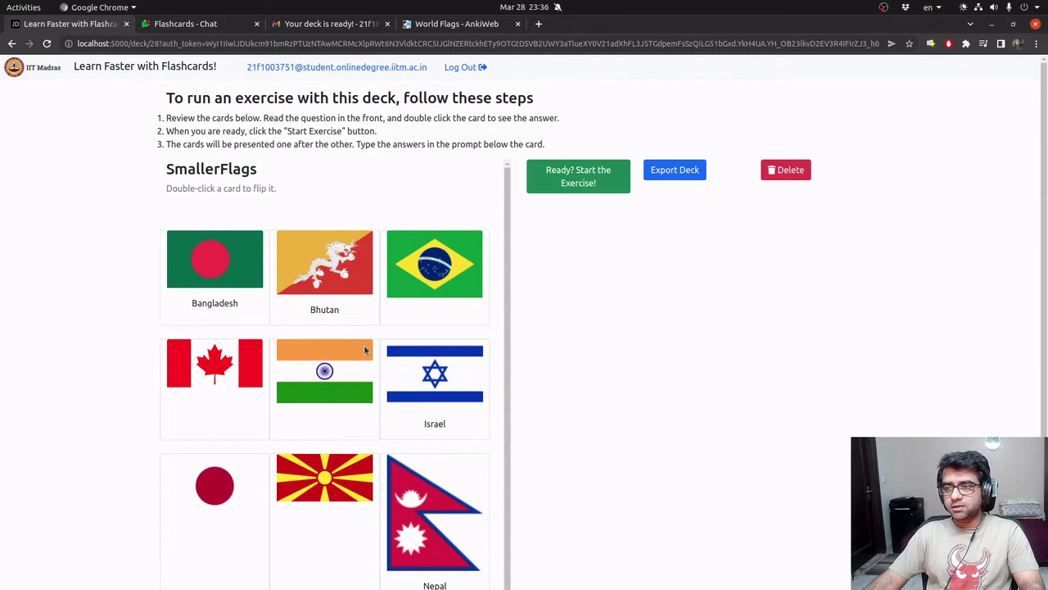
Step: Start the SmallerFlags exercise and answer Japan, Korea, Canada, Bhutan and 'Brazilk' for the first five flags
click(588, 175)
click(623, 465)
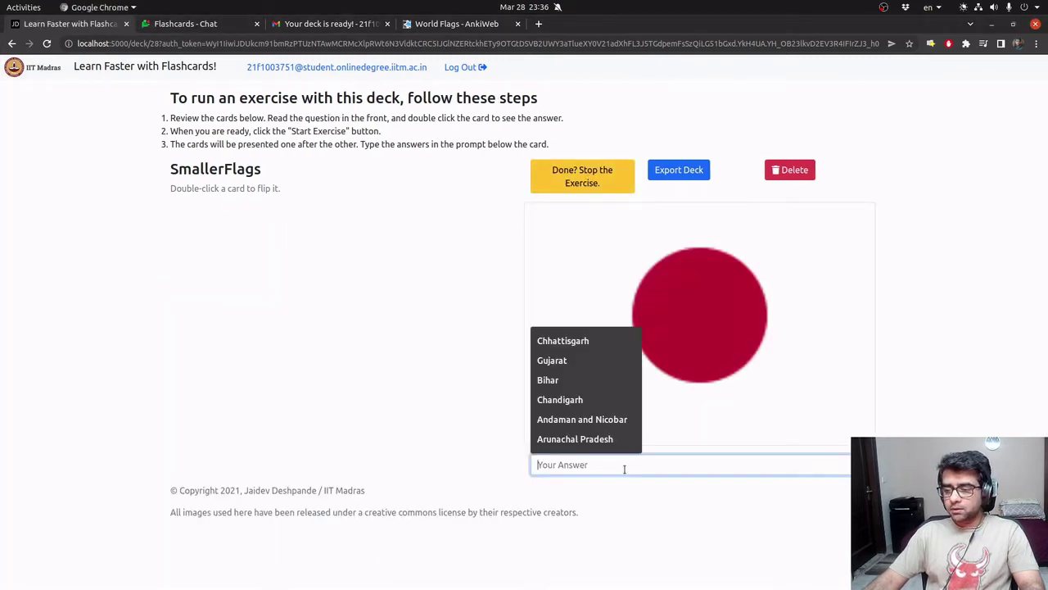
text(Japan)
key(Return)
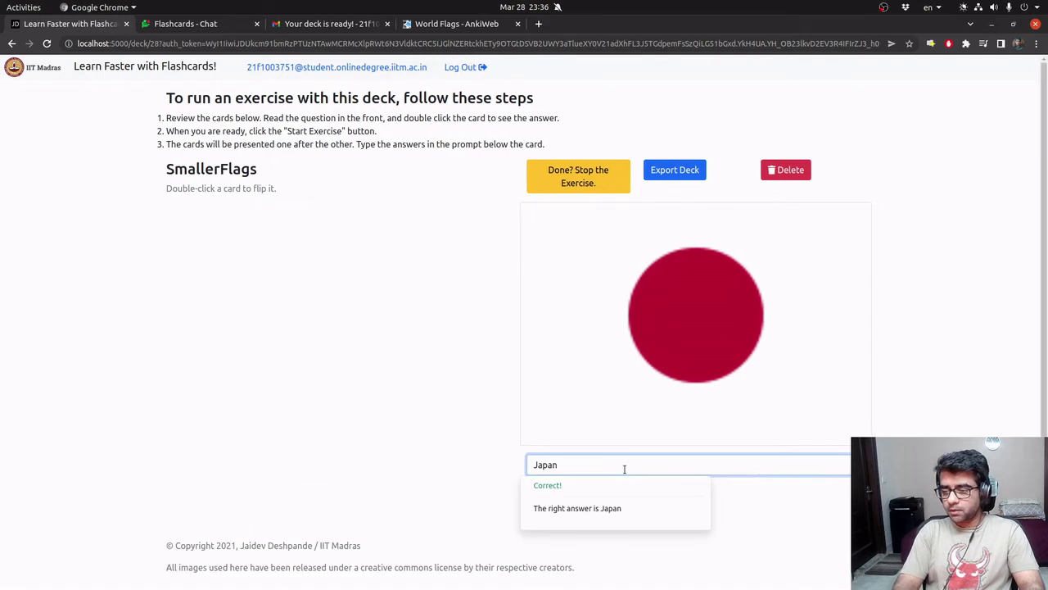
text(Kore)
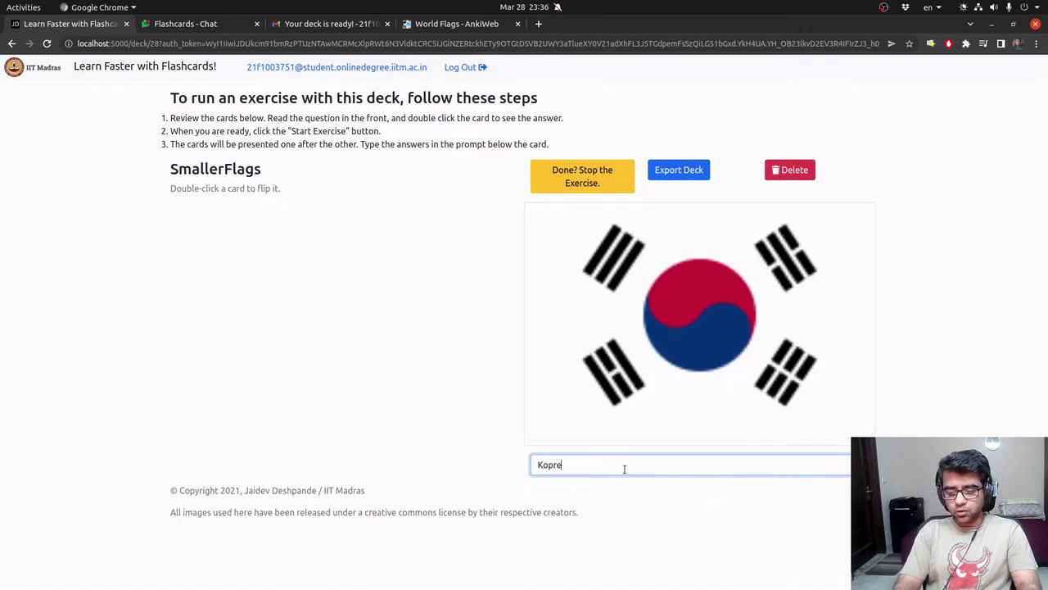
text(a)
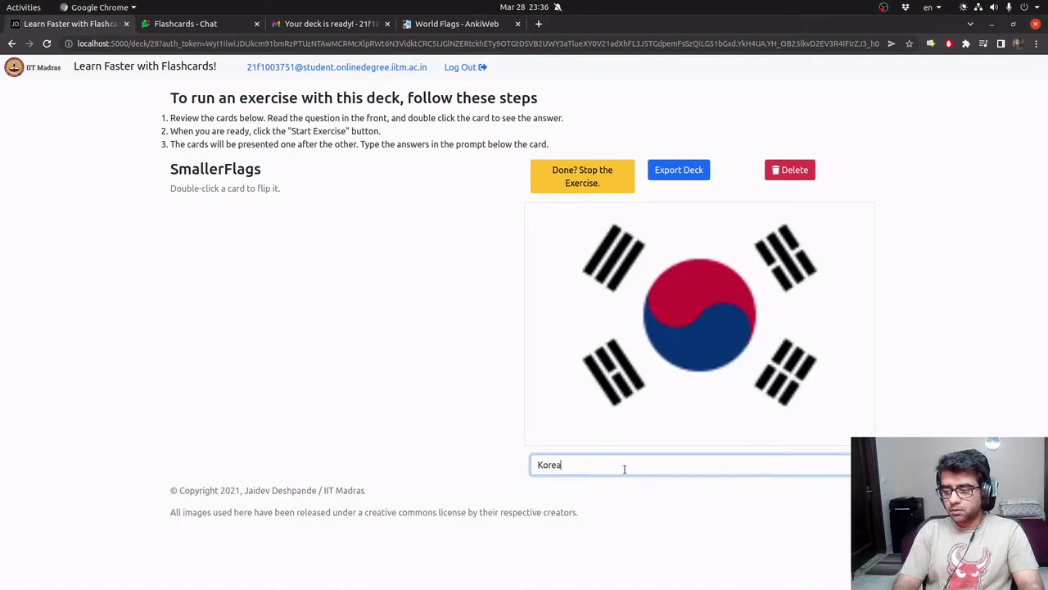
key(Return)
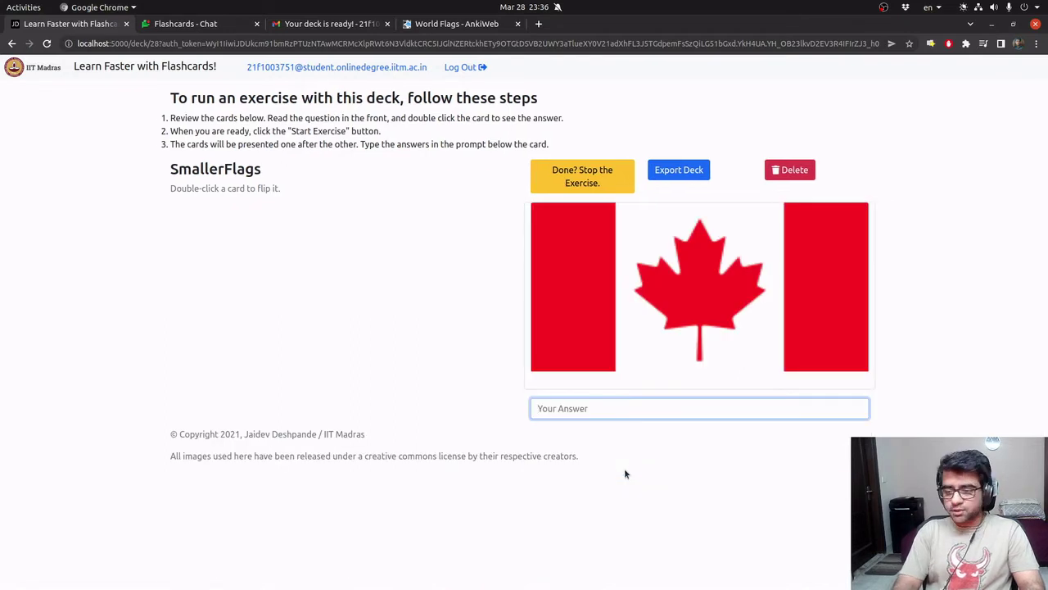
text(Canada)
key(Return)
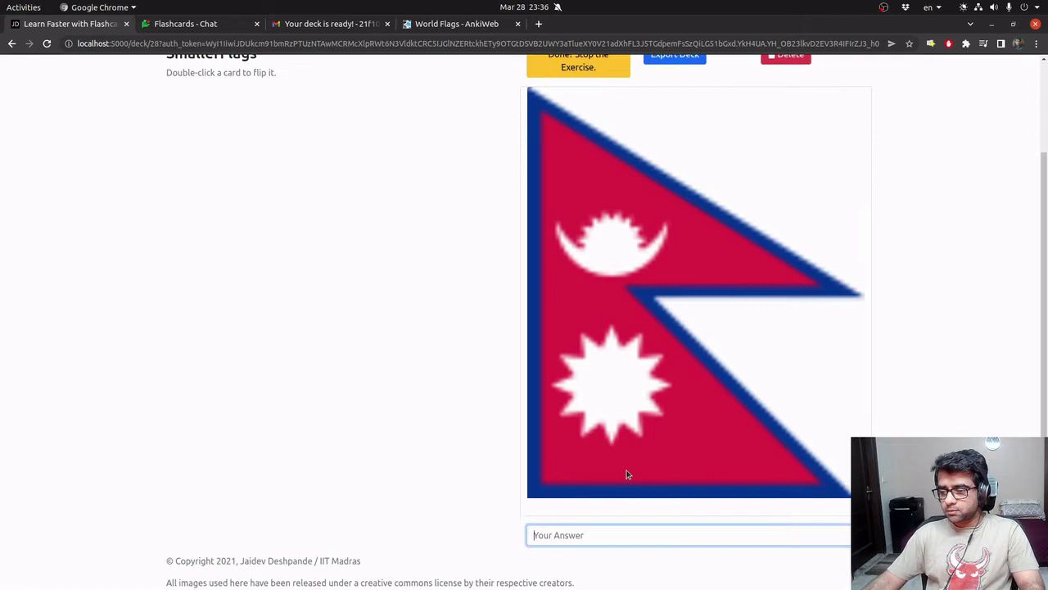
text(Bhutan)
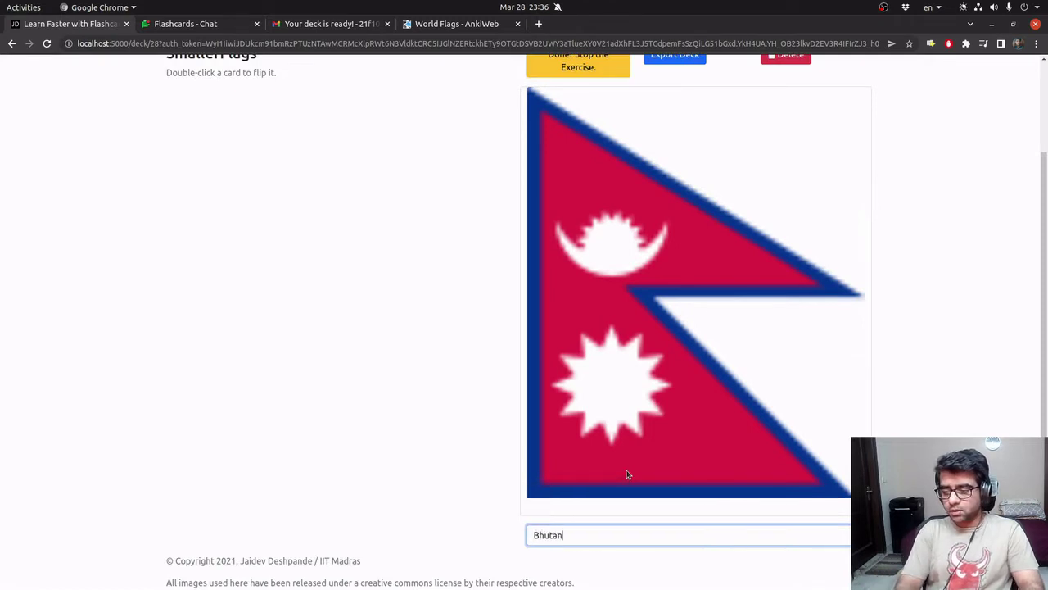
key(Return)
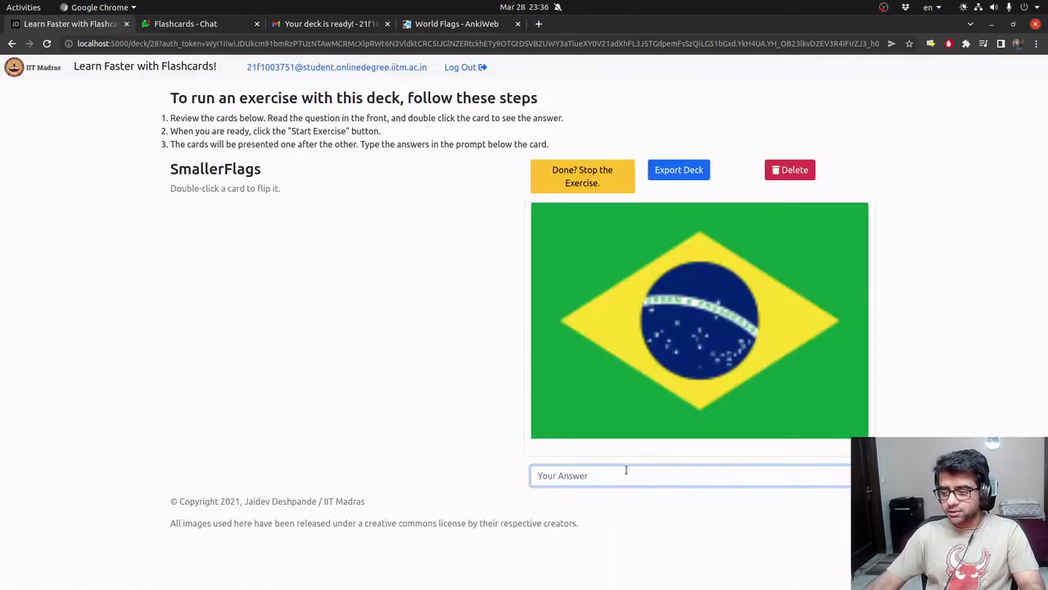
text(Brazilk)
key(Return)
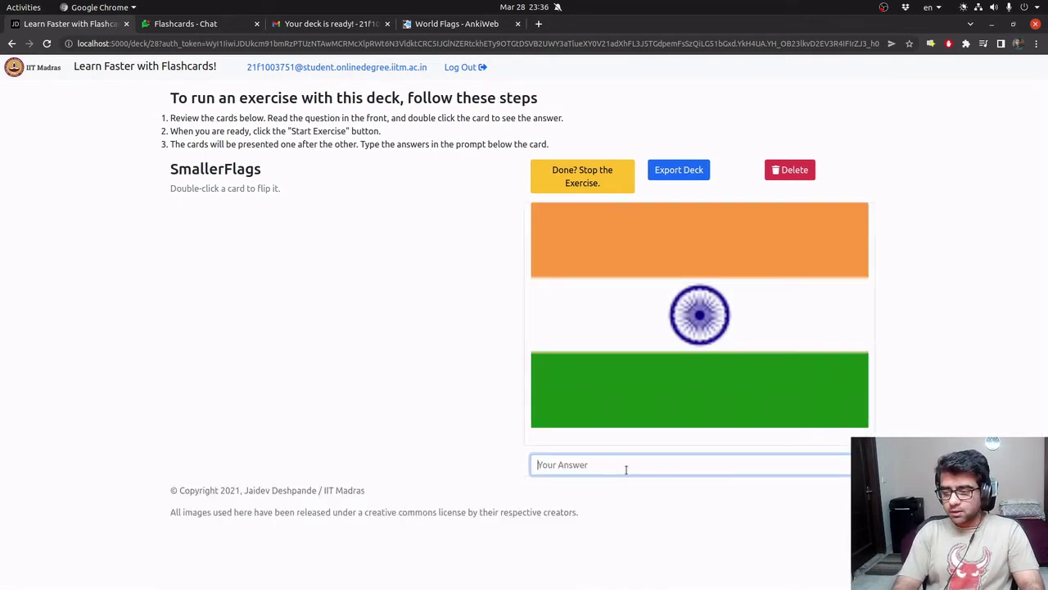
Step: Answer India, Israel, Burma, Bhutan and Bangladesh for the remaining flags to finish the exercise
text(India)
key(Return)
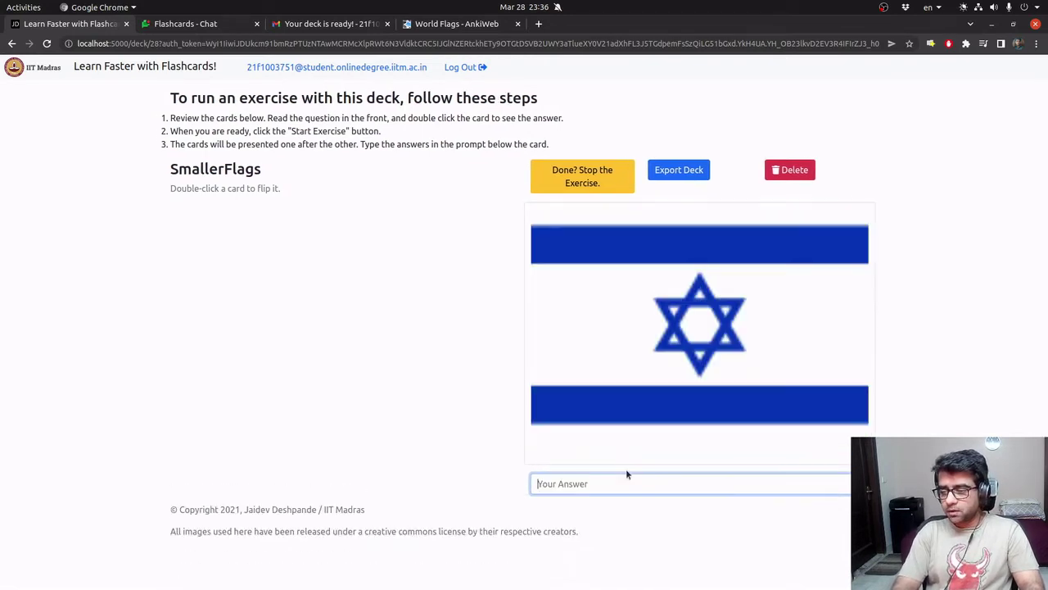
text(Israel)
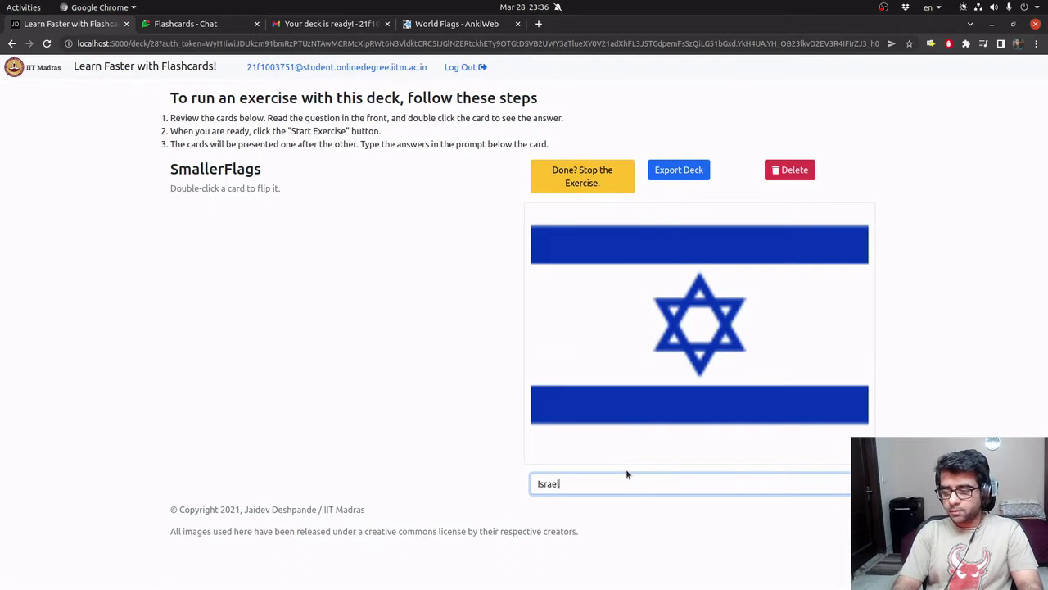
key(Return)
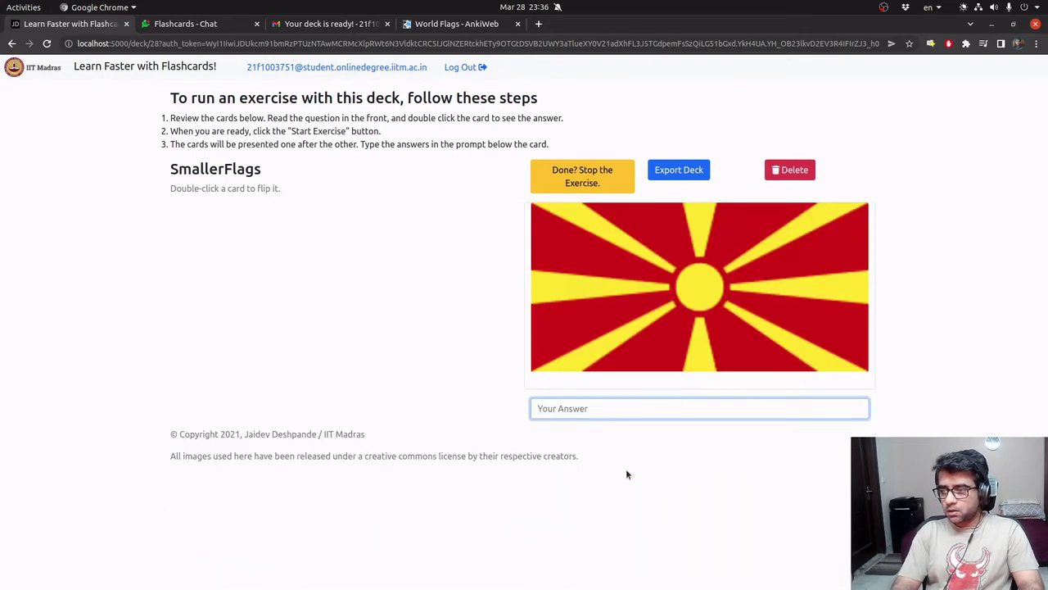
text(Bur)
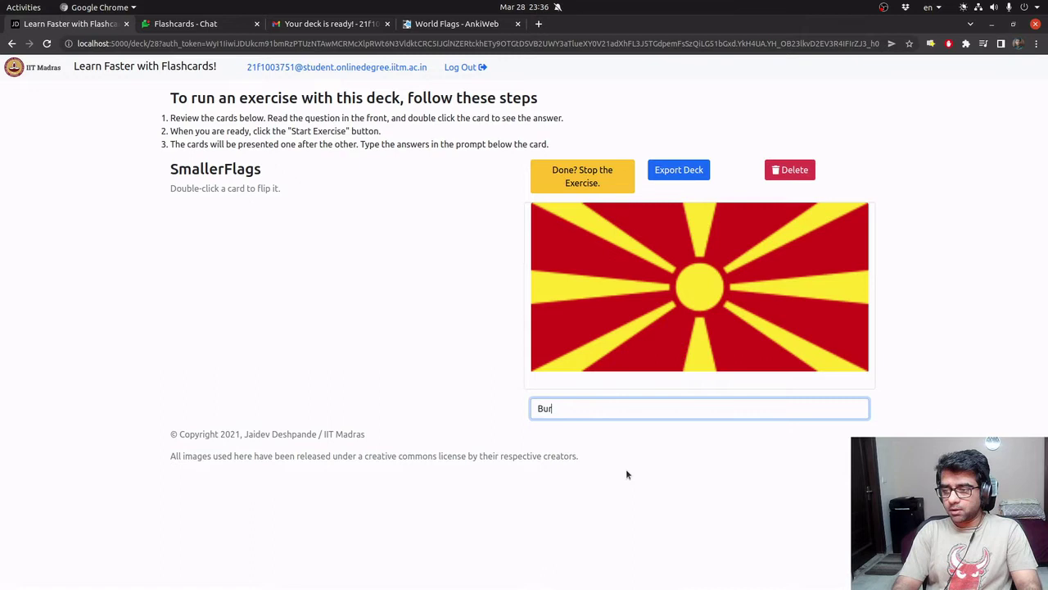
text(ma)
key(Return)
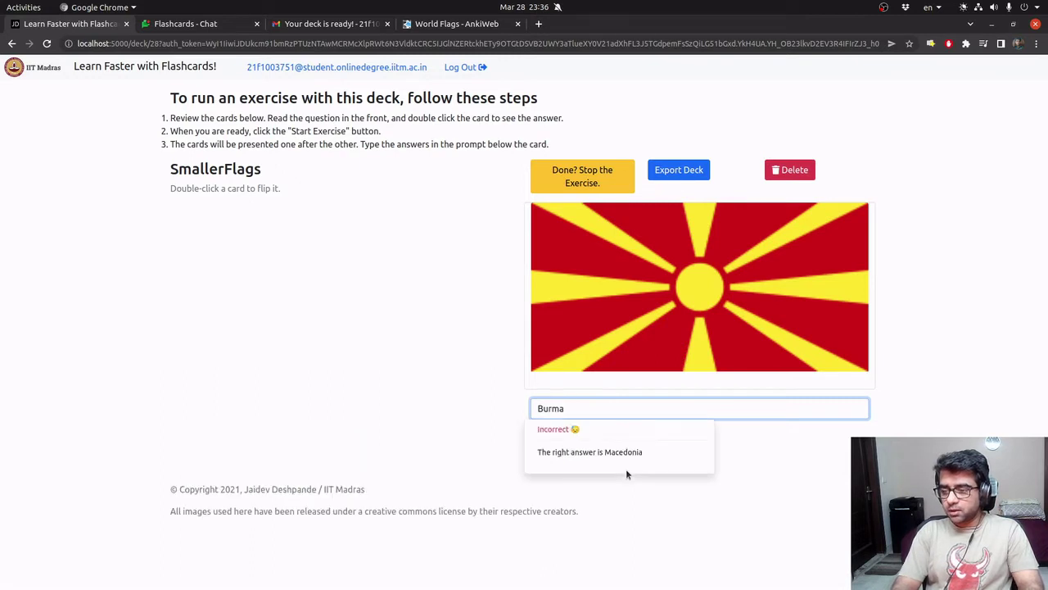
text(Bhutan)
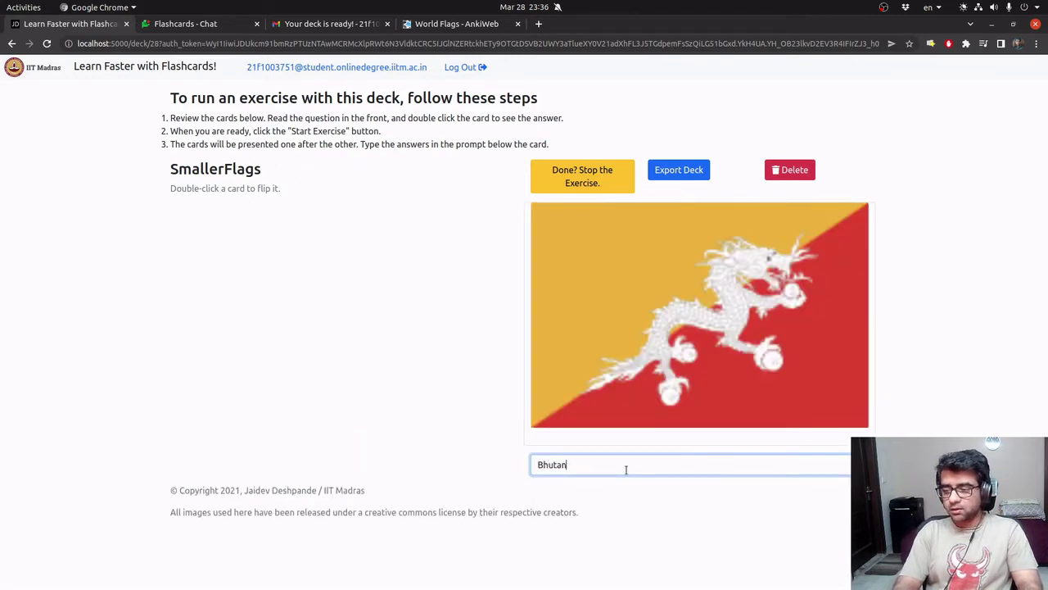
key(Return)
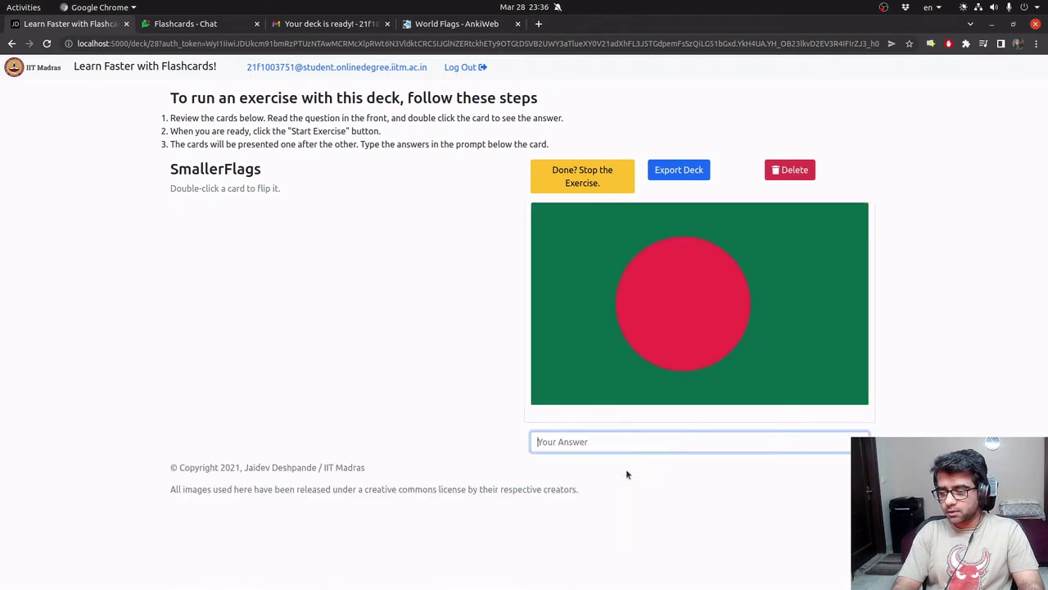
text(Bangla)
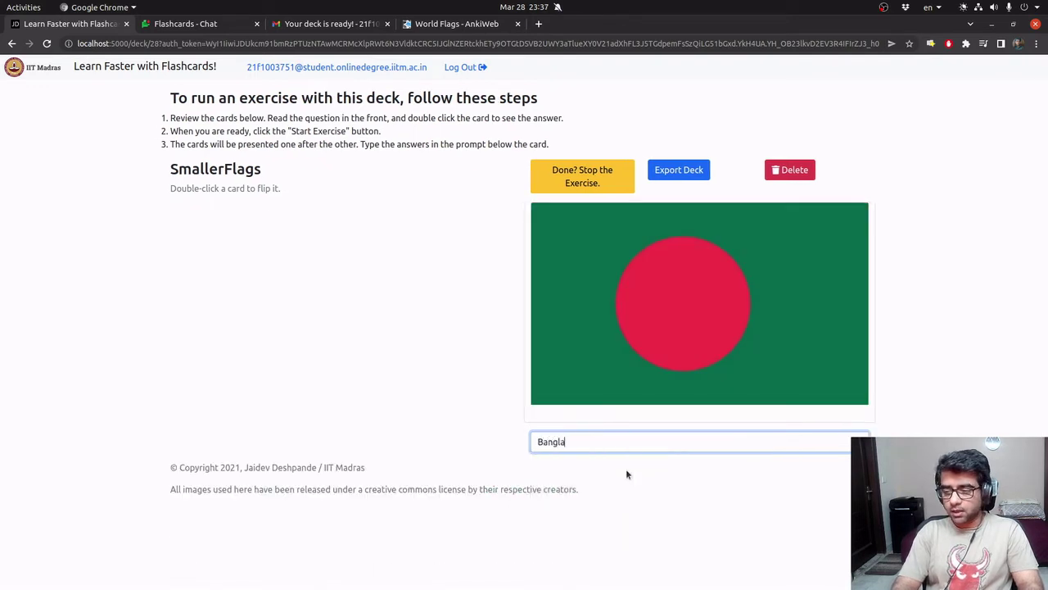
text(desh)
key(Return)
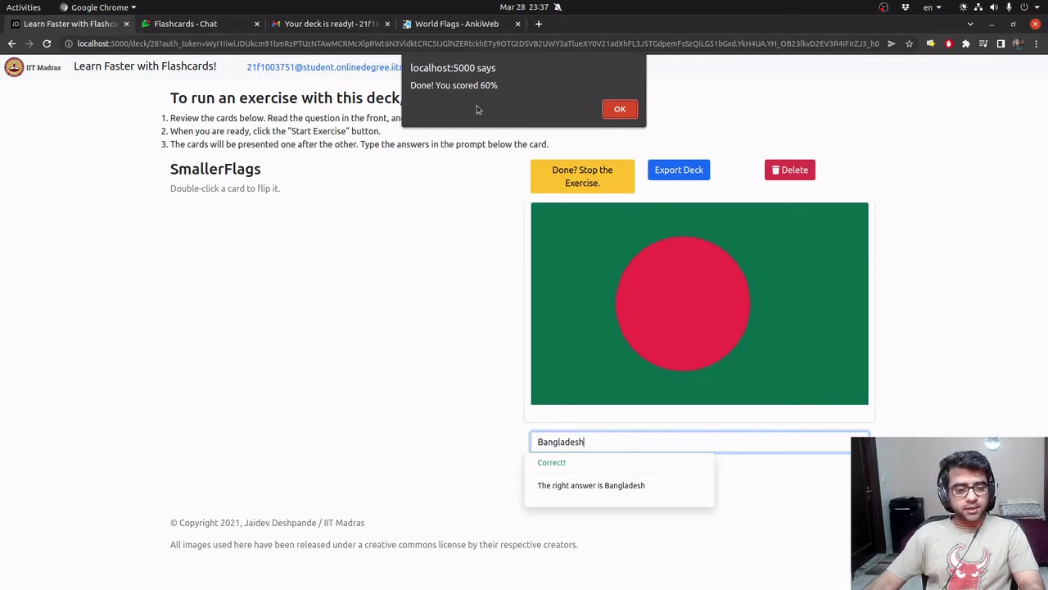
Step: Dismiss the 60% alert and read the Flashcard reporter's SmallerFlags score message in Google Chat
click(620, 110)
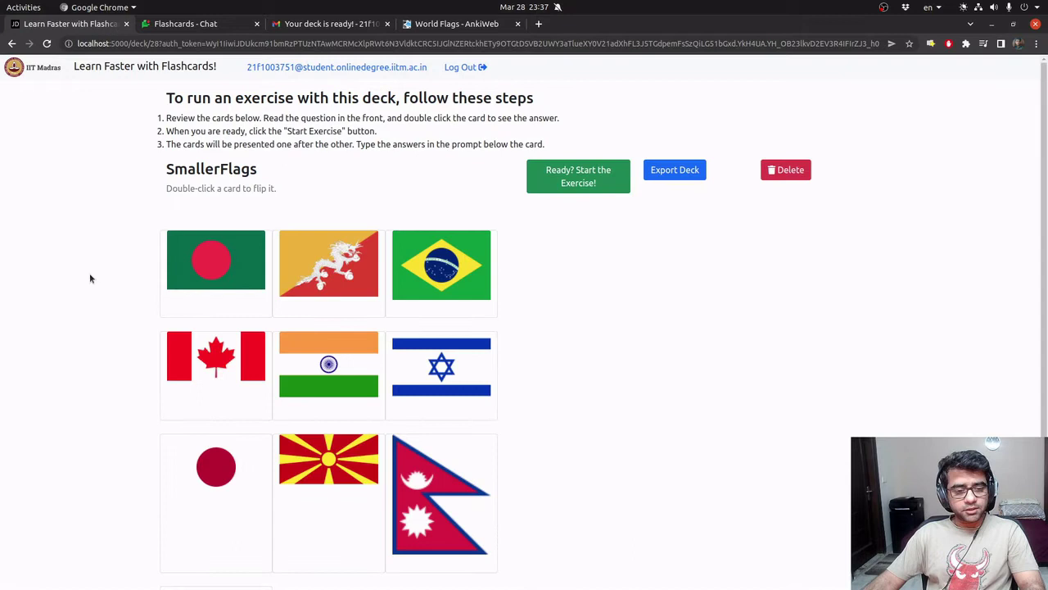
click(187, 23)
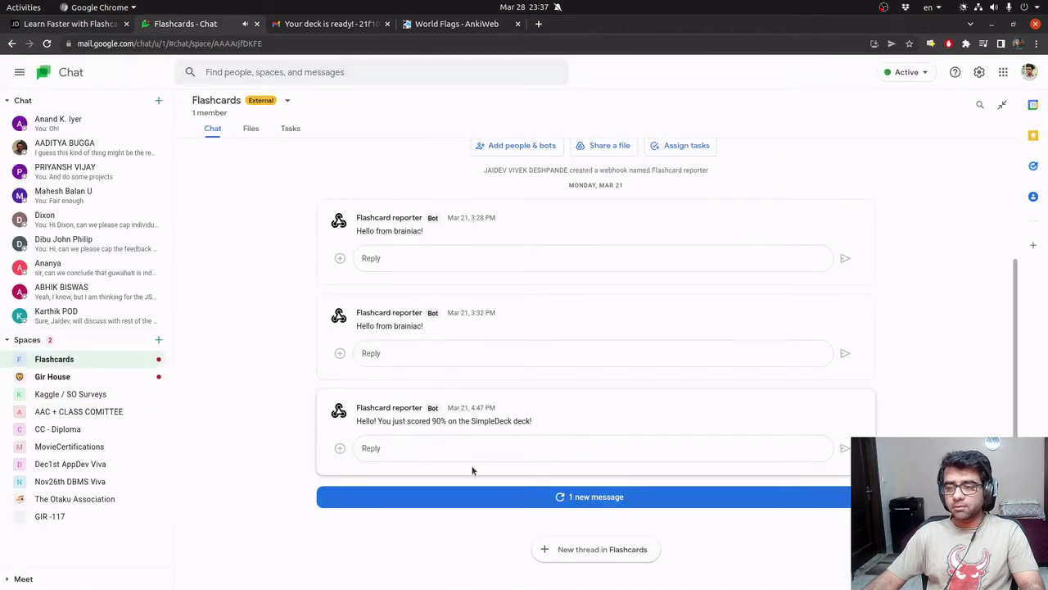
click(605, 506)
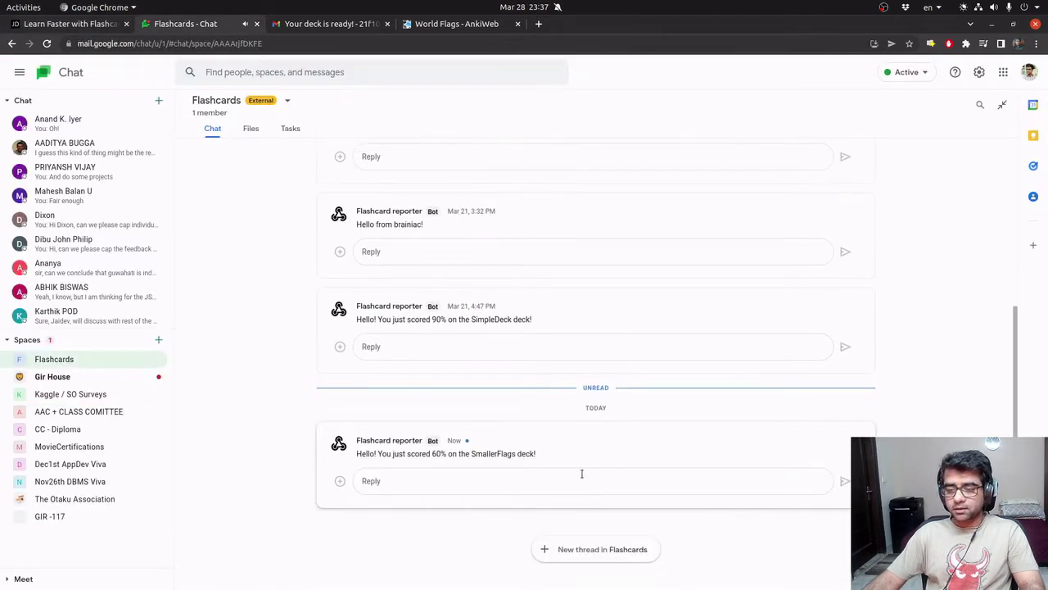
drag(365, 455, 448, 455)
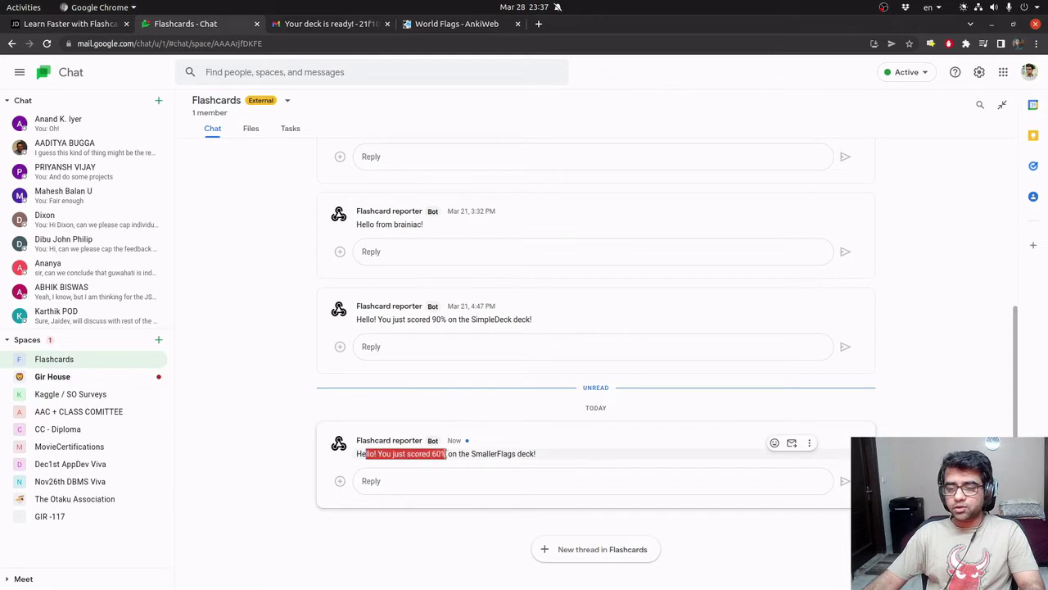
click(463, 455)
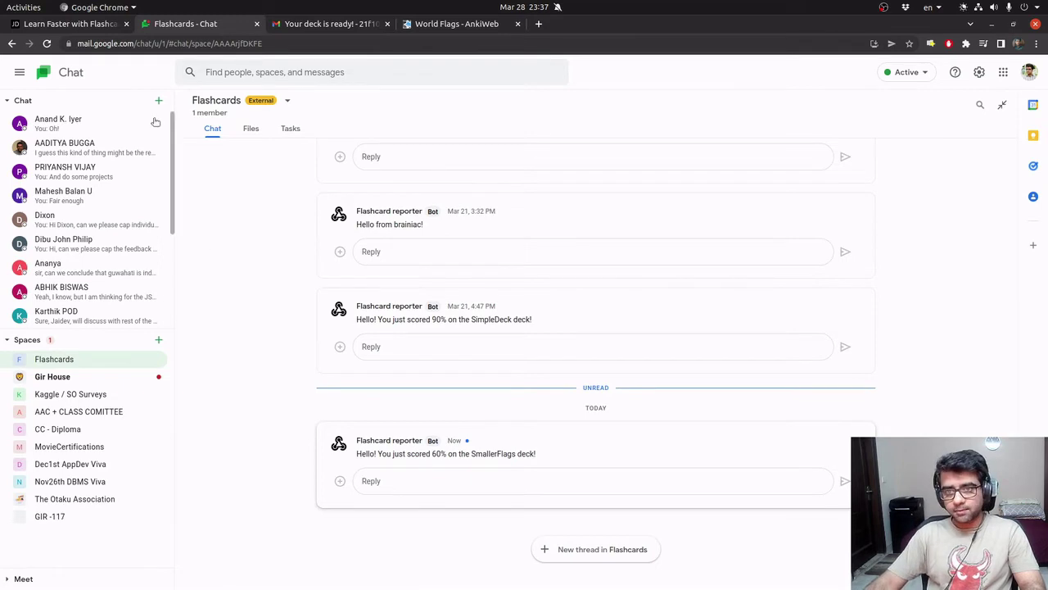
click(94, 24)
Step: Go to My Decks and check SmallerFlags shows 60% latest and average score
click(121, 67)
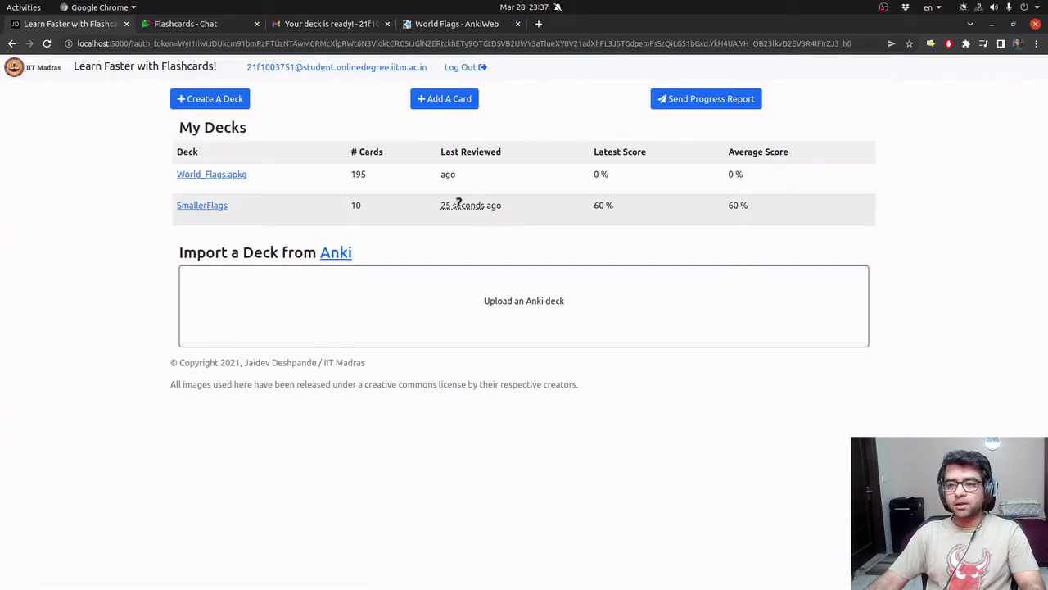
mouse_move(458, 202)
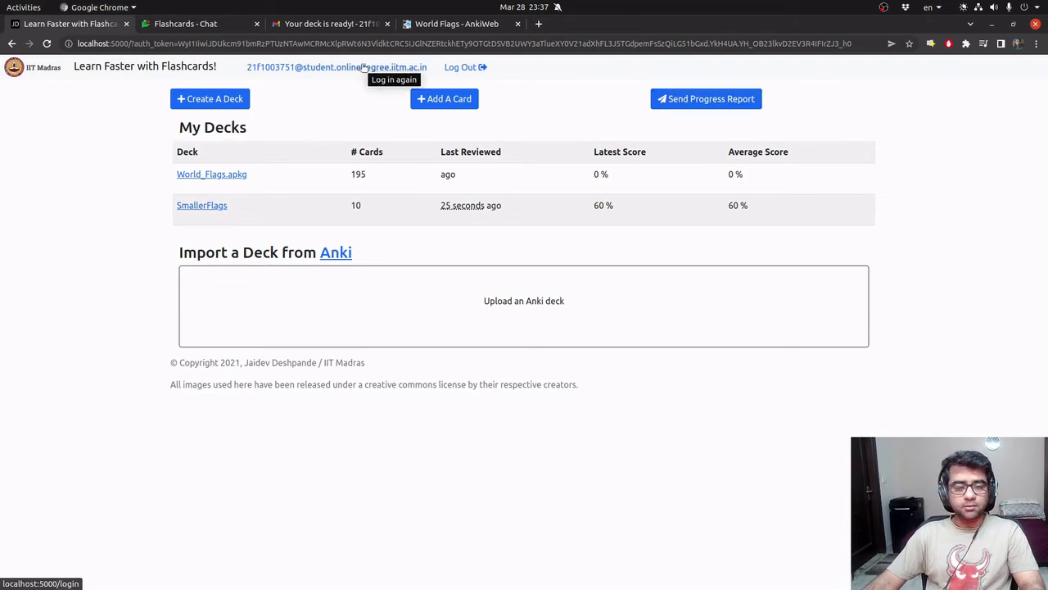
Step: Request an emailed progress report, dismiss the notice, and check the server terminal log
click(670, 110)
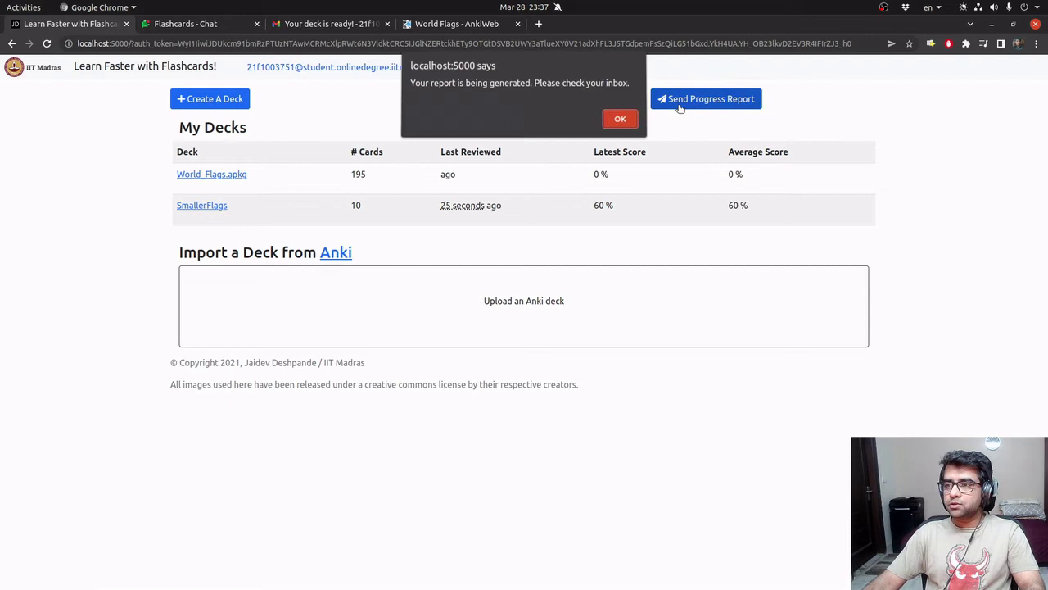
click(620, 122)
key(alt+Tab)
key(alt+Tab)
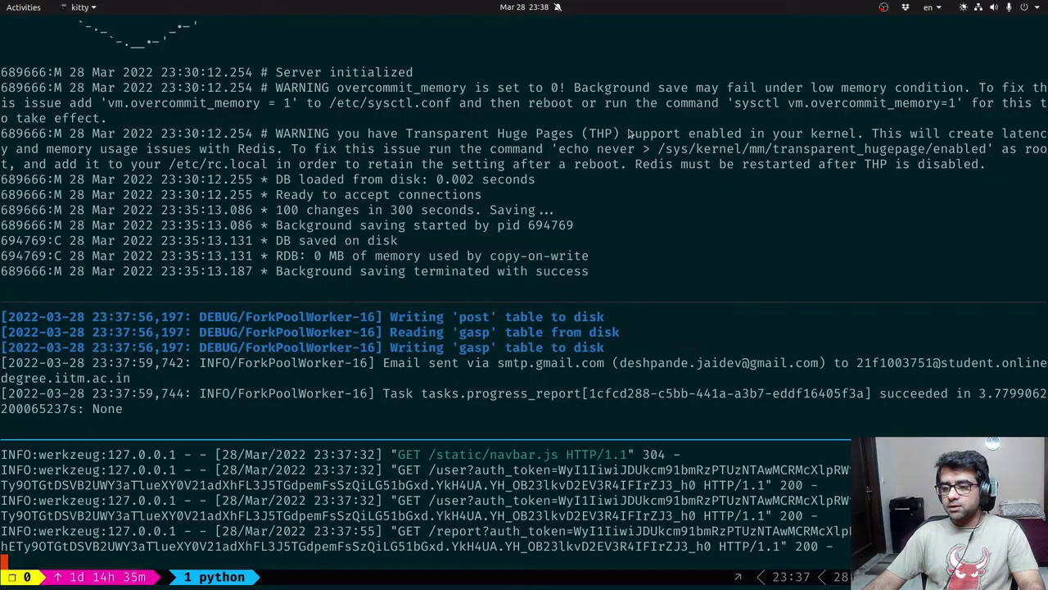
key(alt+Tab)
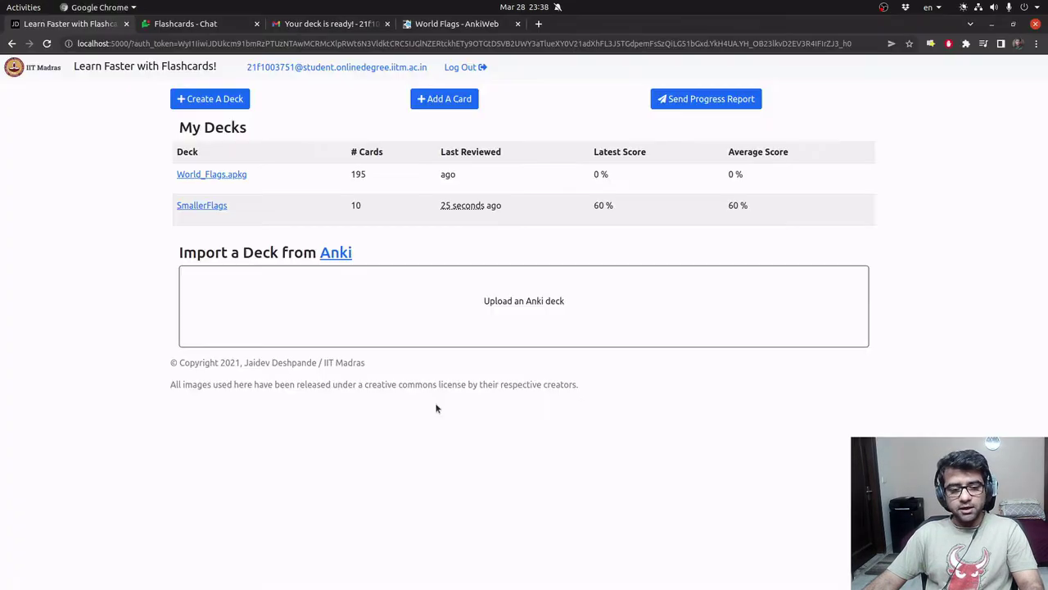
Step: Open the '[Flashcards] Your Progress Report' email and preview its attached PDF report
click(339, 25)
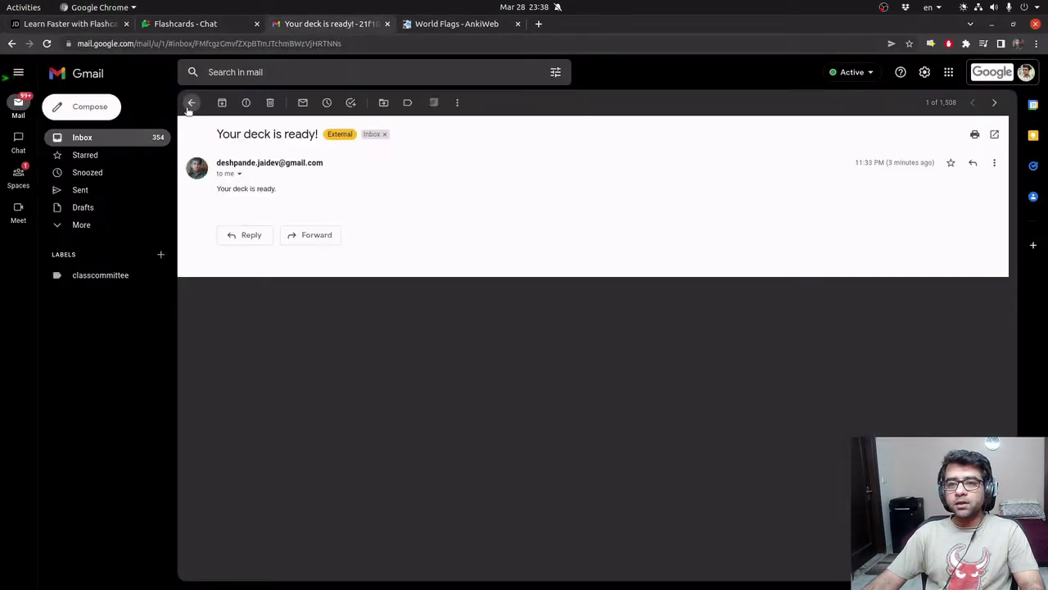
click(190, 102)
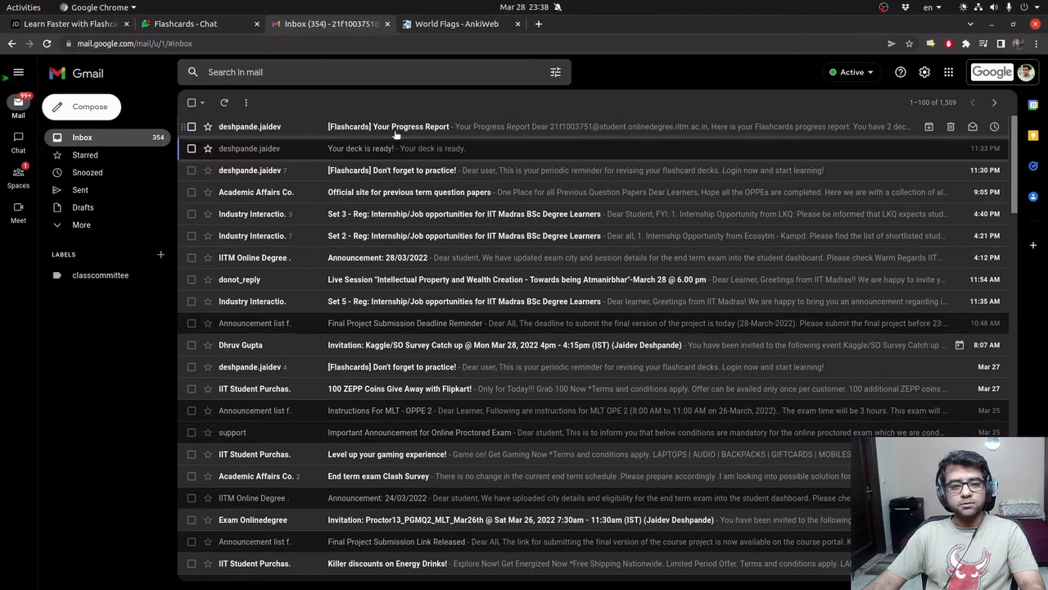
click(748, 126)
scroll(518, 321, down, 1)
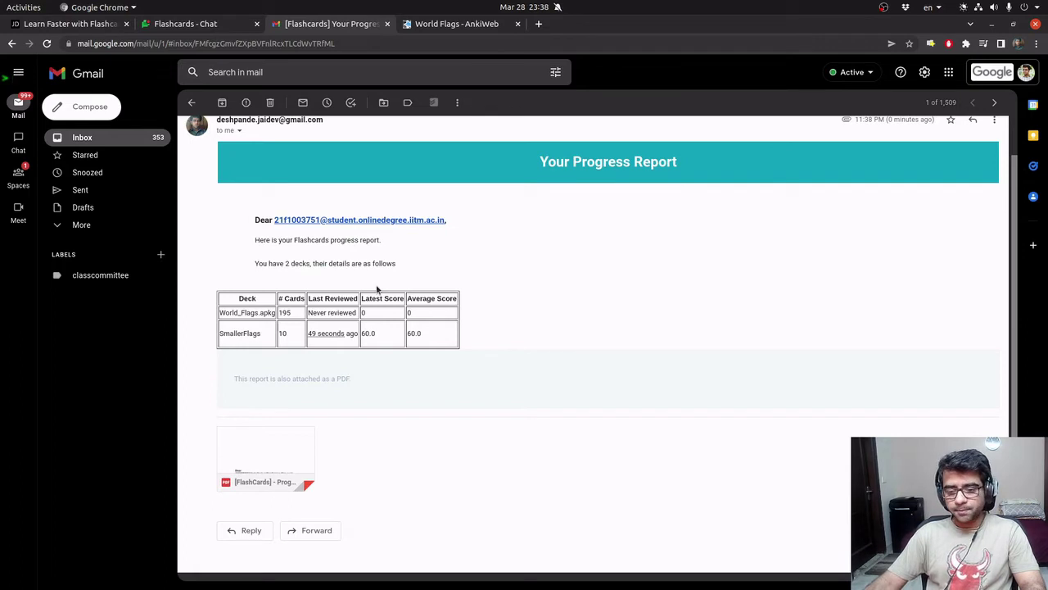
mouse_move(315, 434)
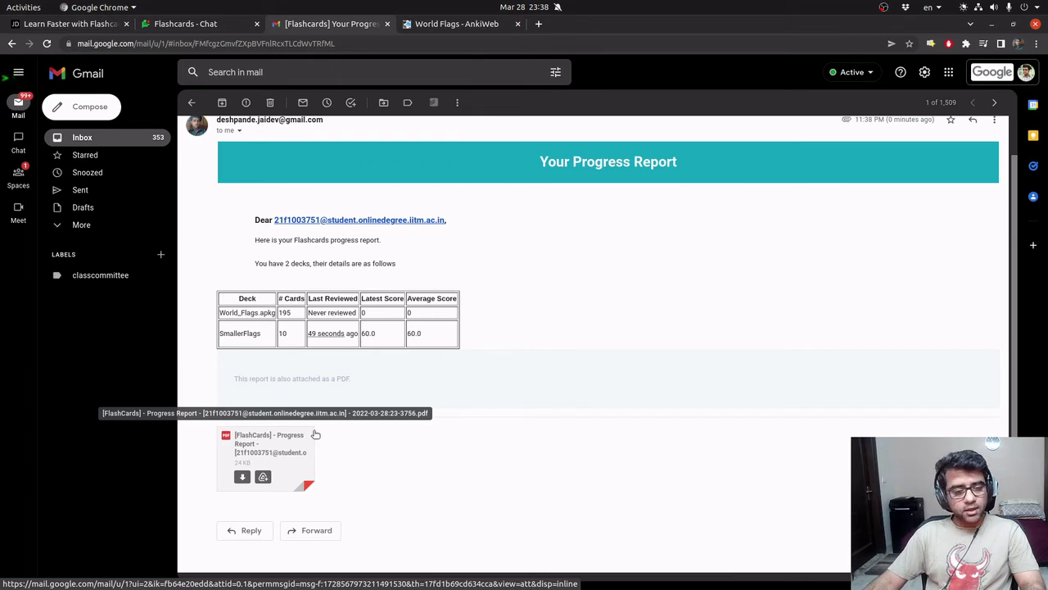
click(315, 434)
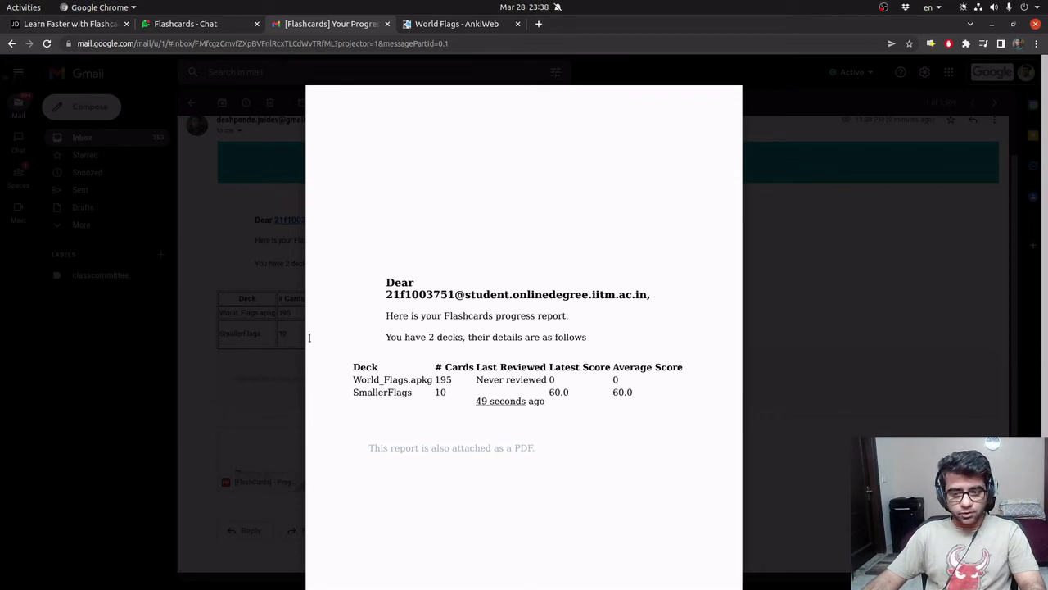
key(Escape)
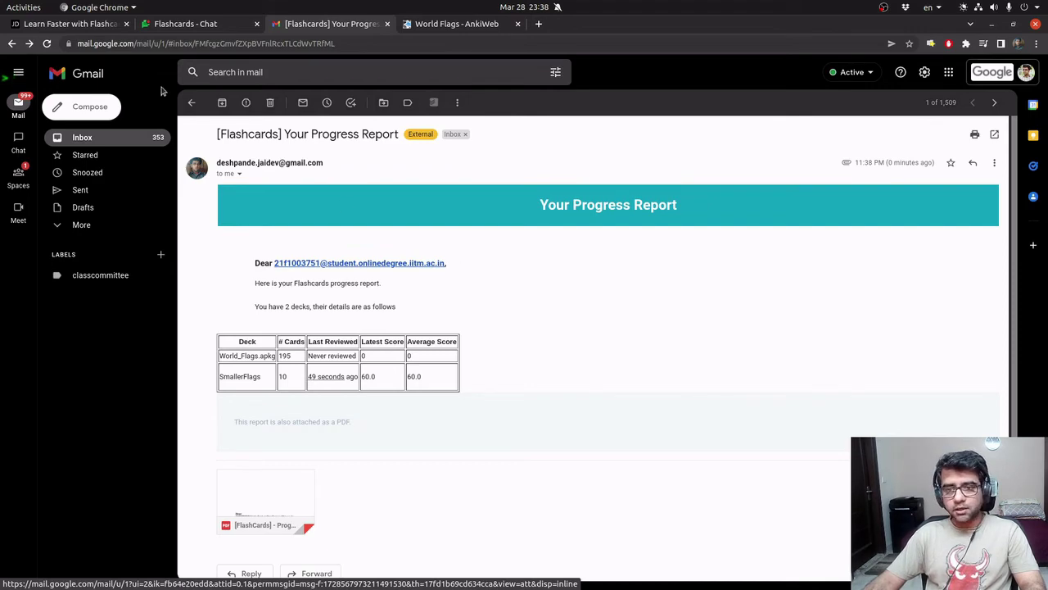
Step: Read the 'Don't forget to practice!' reminder email, then go back to the inbox
click(189, 104)
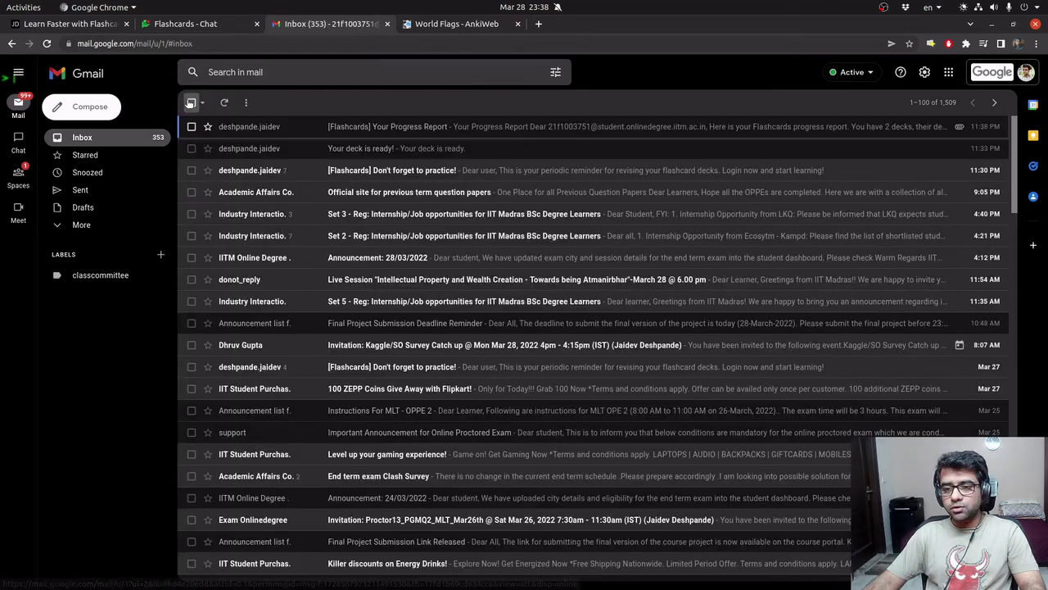
click(448, 175)
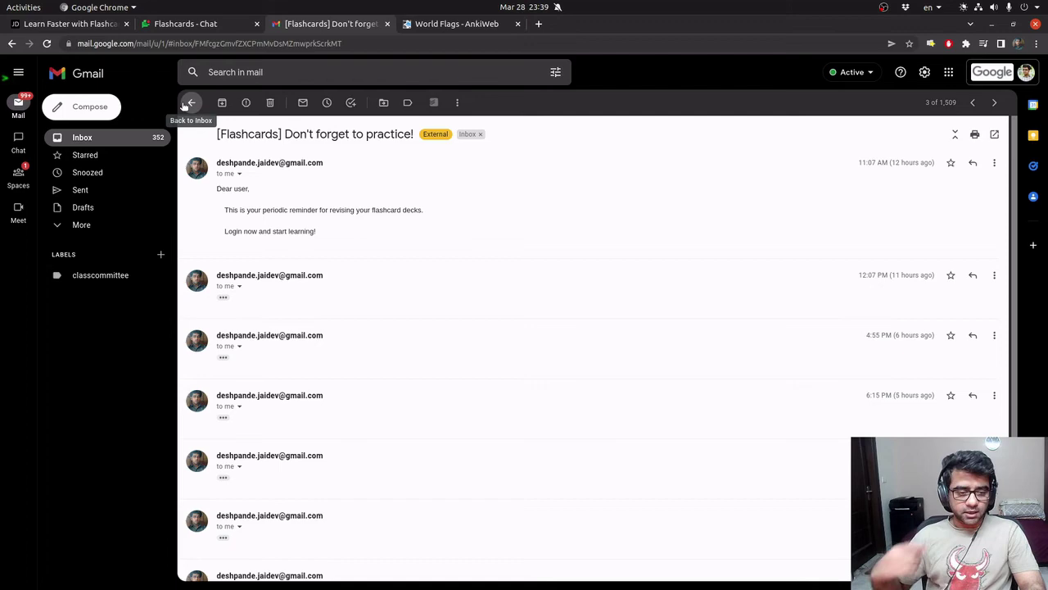
click(188, 103)
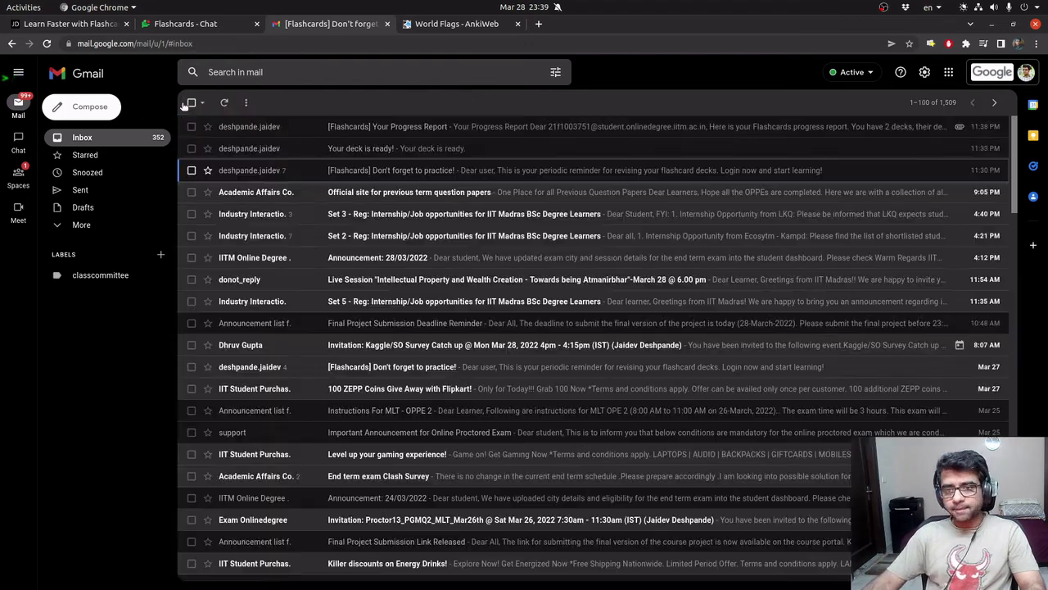
Step: Check the chat space for the score notification, then return to the Flashcards decks page
click(80, 26)
click(187, 26)
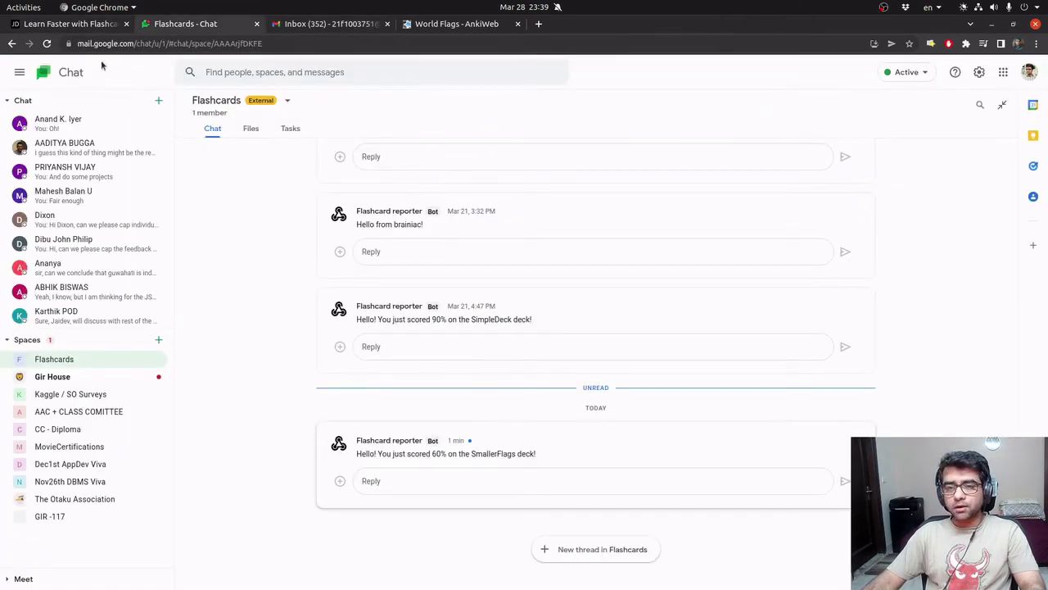
click(85, 29)
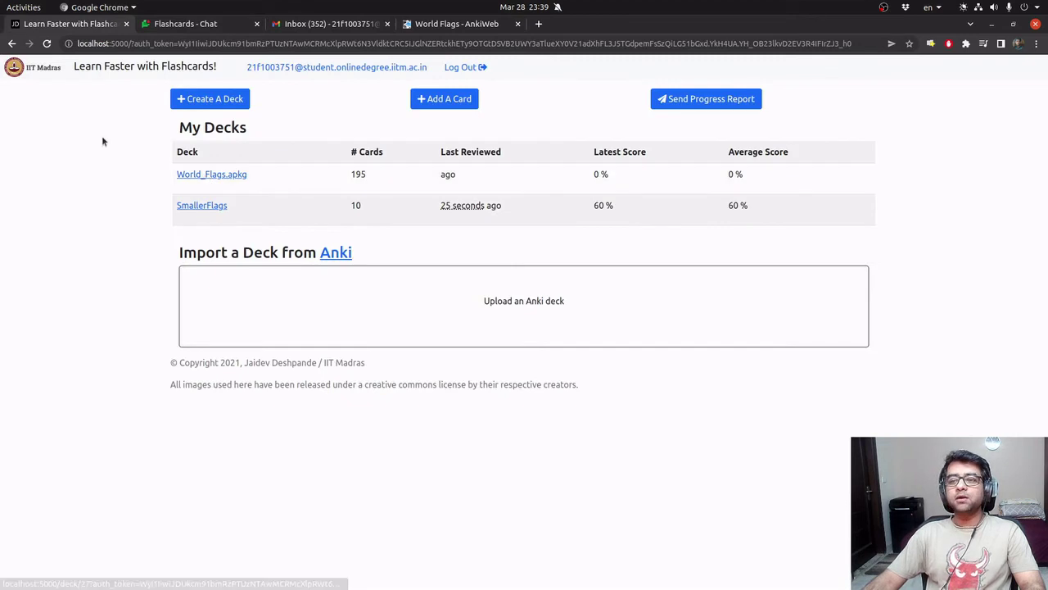
Step: Export the World_Flags.apkg deck as a zip saved into tmp, then return to My Decks
click(211, 176)
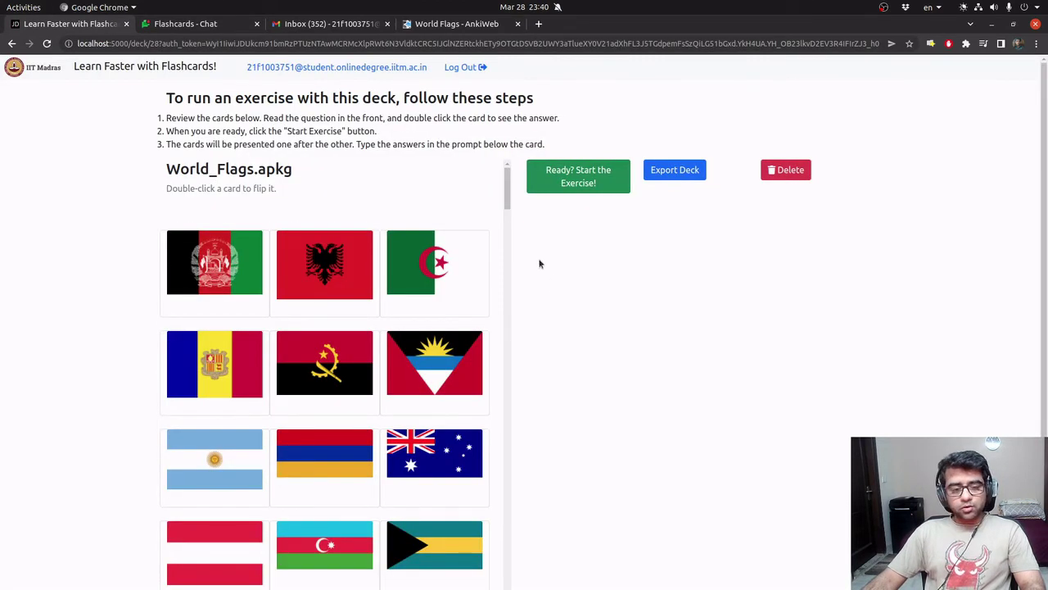
click(679, 171)
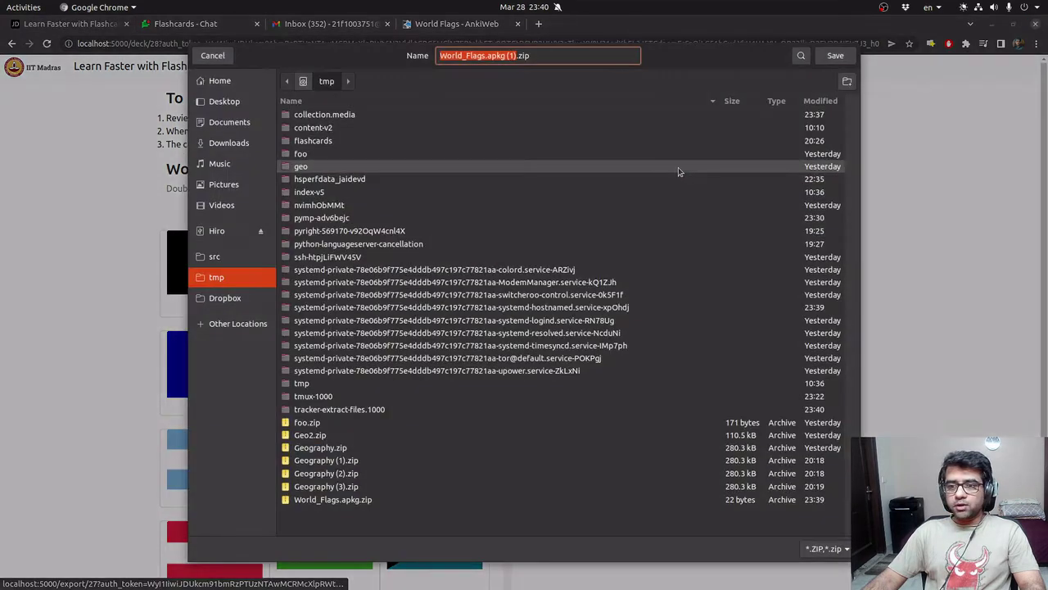
click(836, 55)
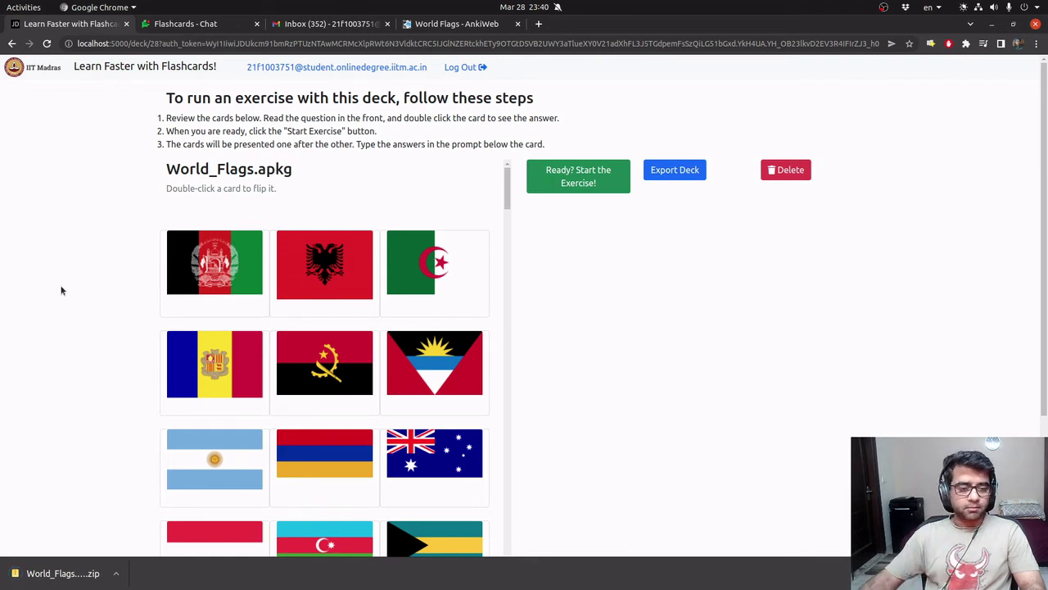
click(106, 76)
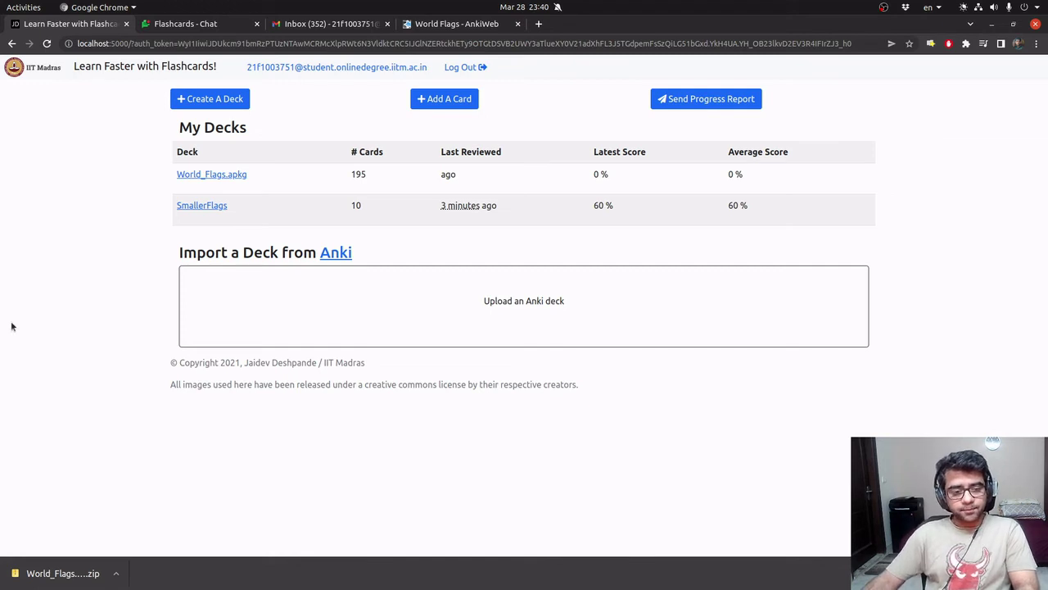
key(alt+Tab)
key(alt+Tab)
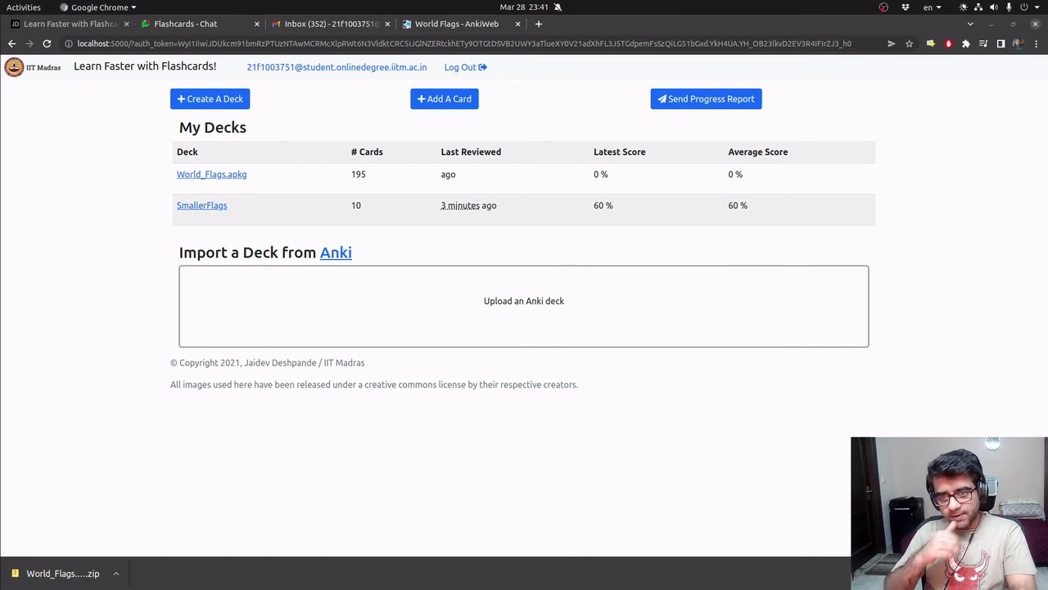
key(alt+Tab)
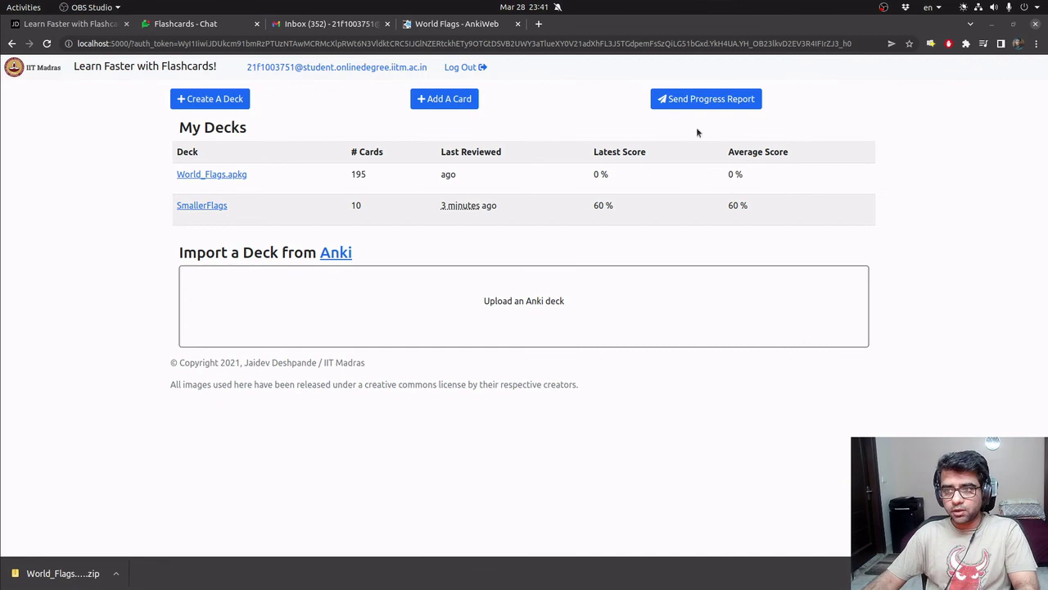
Step: Start a new flashcard and attach the bread.jpg picture to it
click(448, 99)
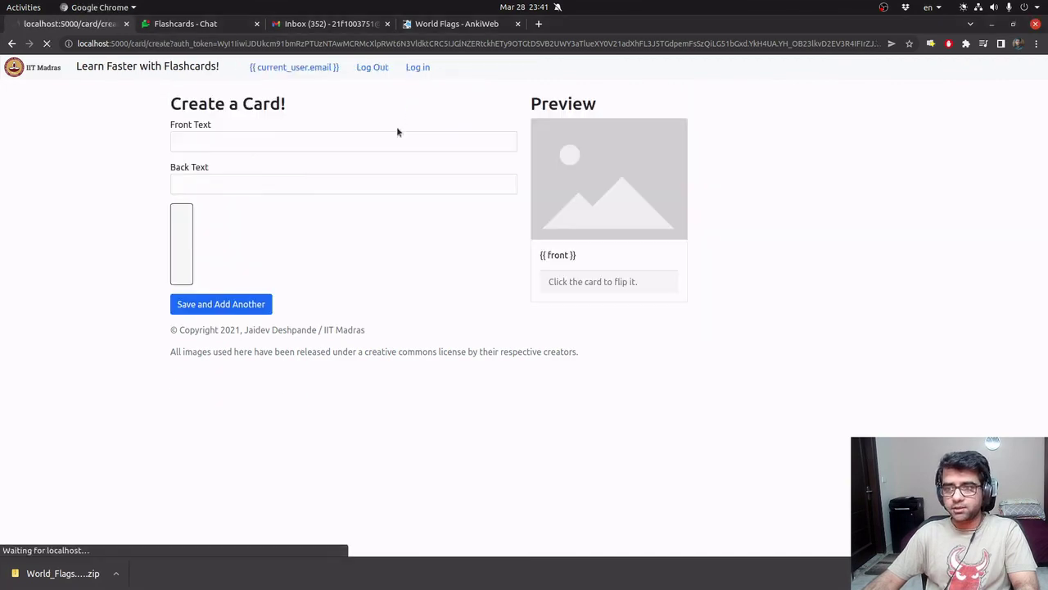
click(253, 240)
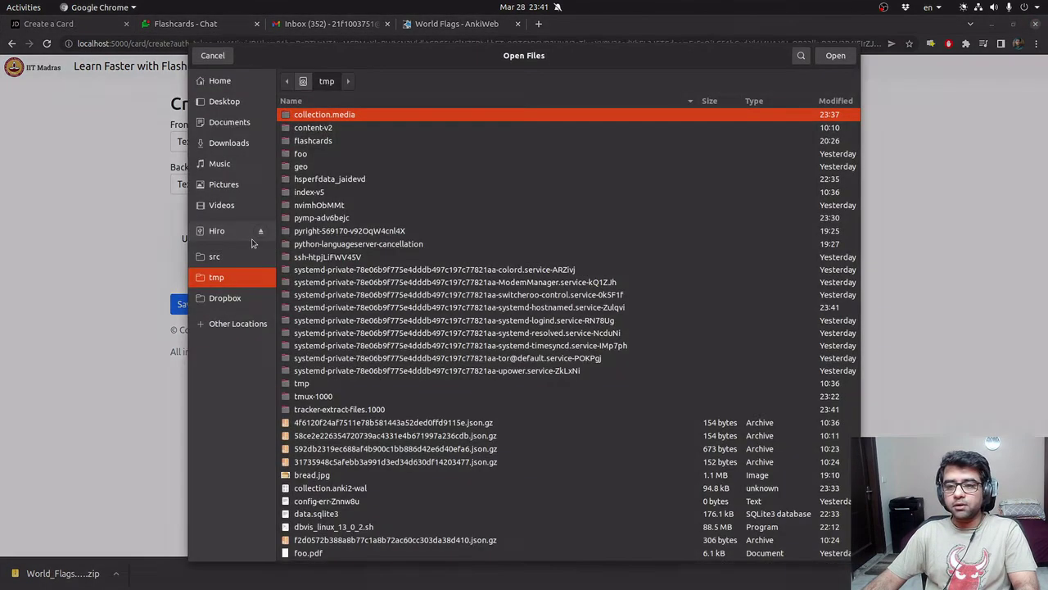
click(483, 475)
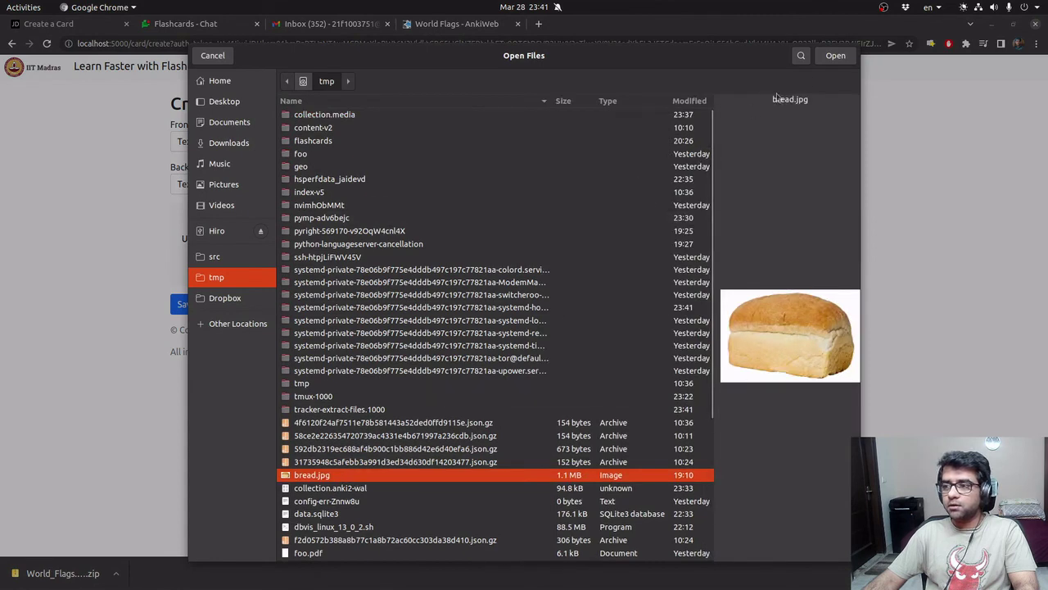
click(835, 58)
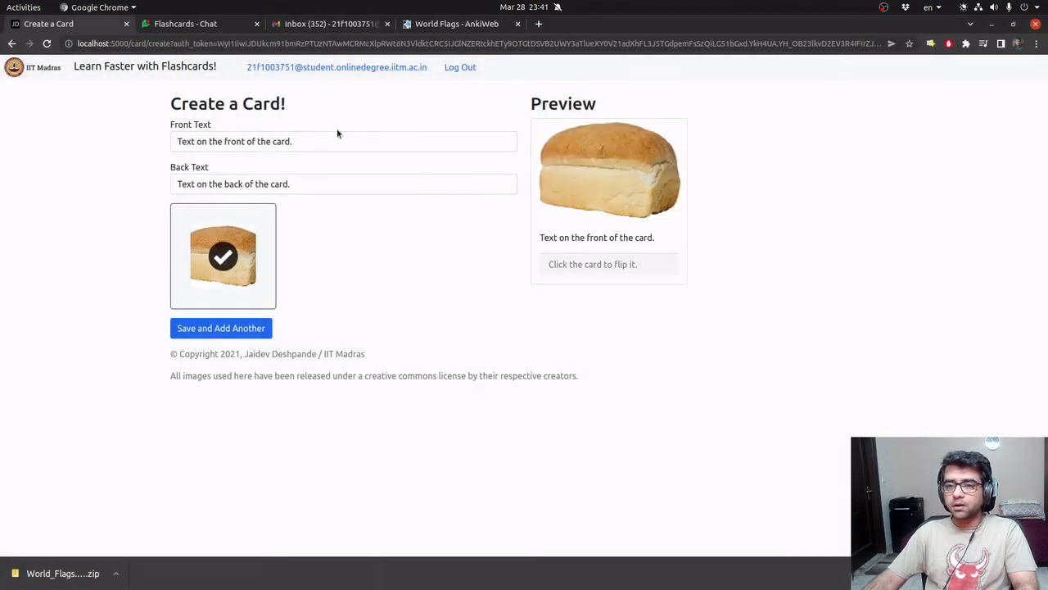
Step: Set front text 'What is this?' and back text 'Bread', save the card, and return to My Decks
triple_click(312, 141)
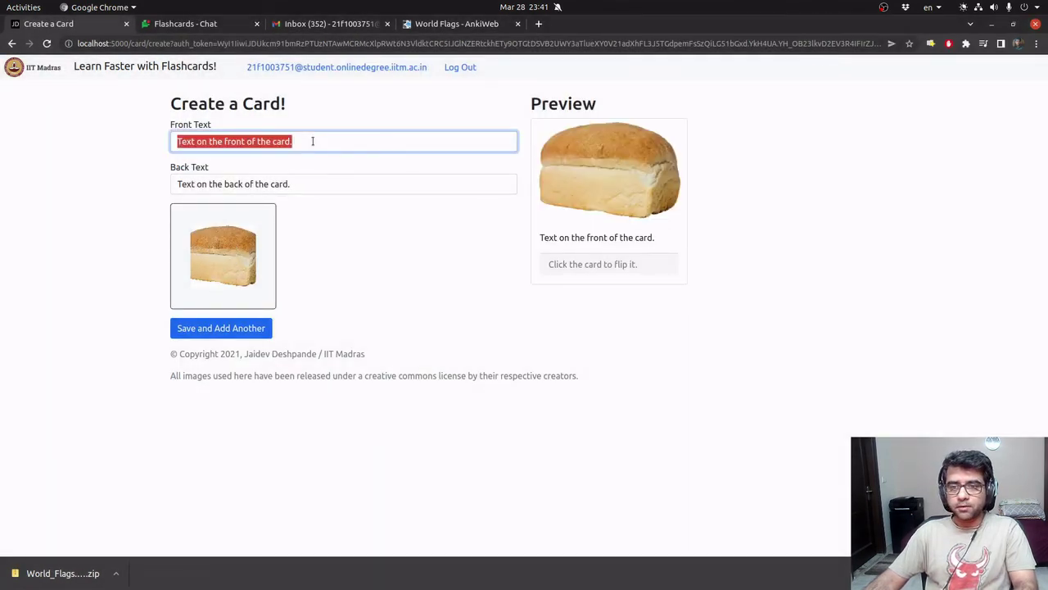
text(What is this?)
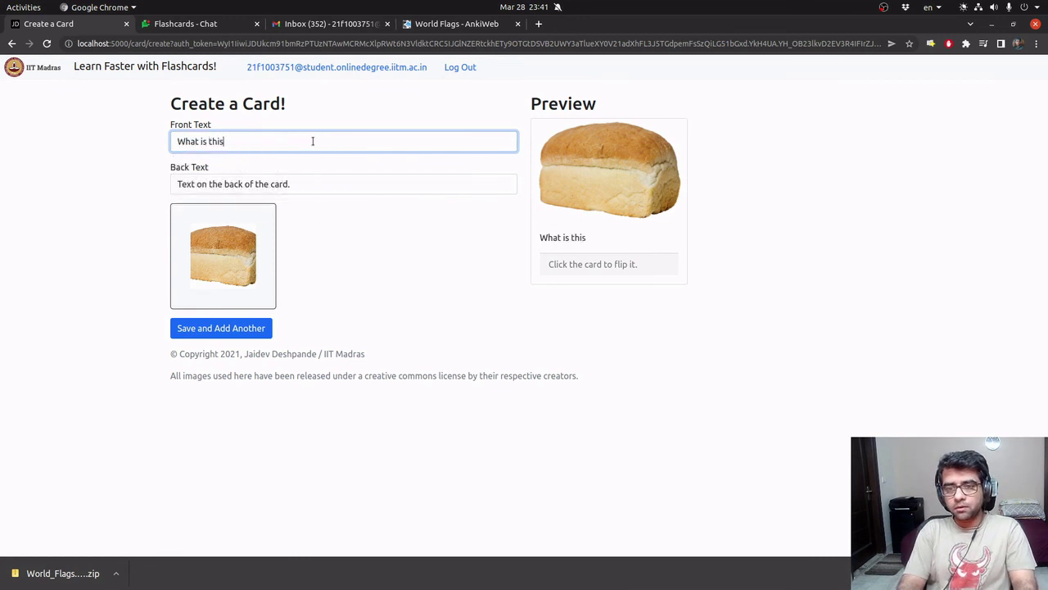
key(Tab)
text(Bread)
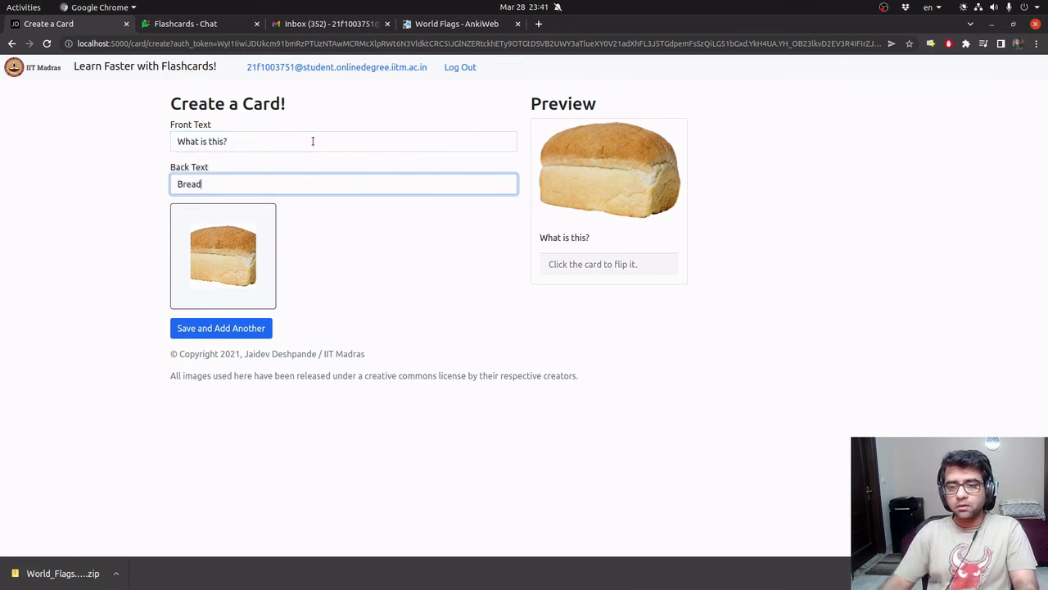
click(248, 331)
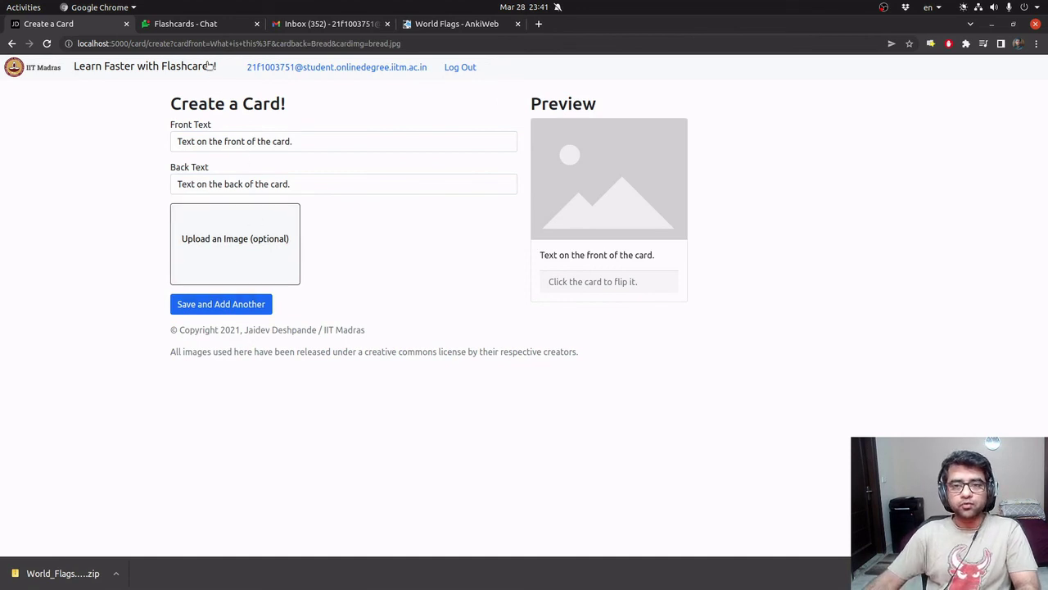
click(209, 67)
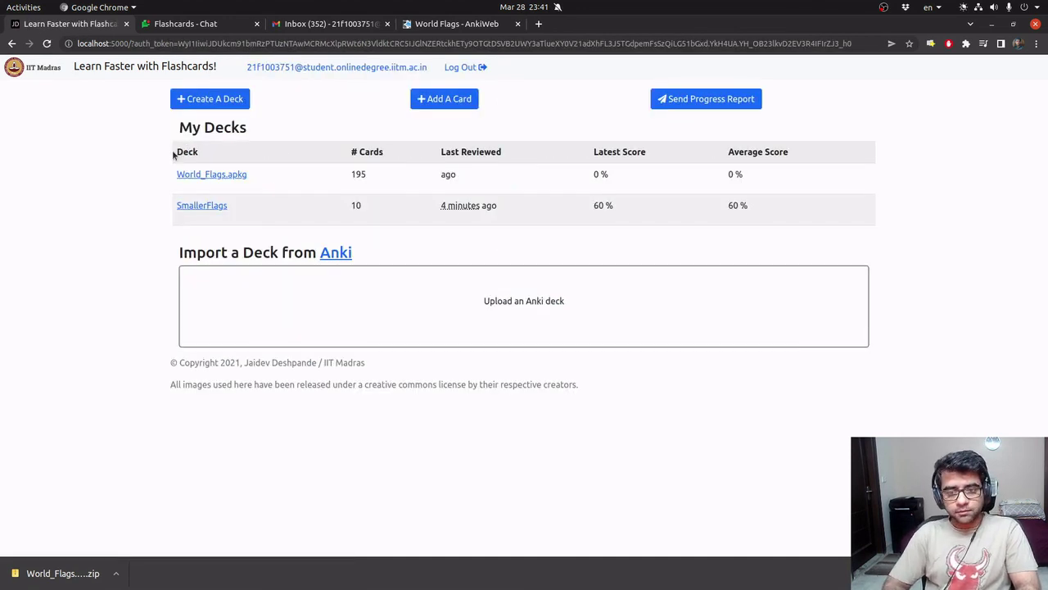